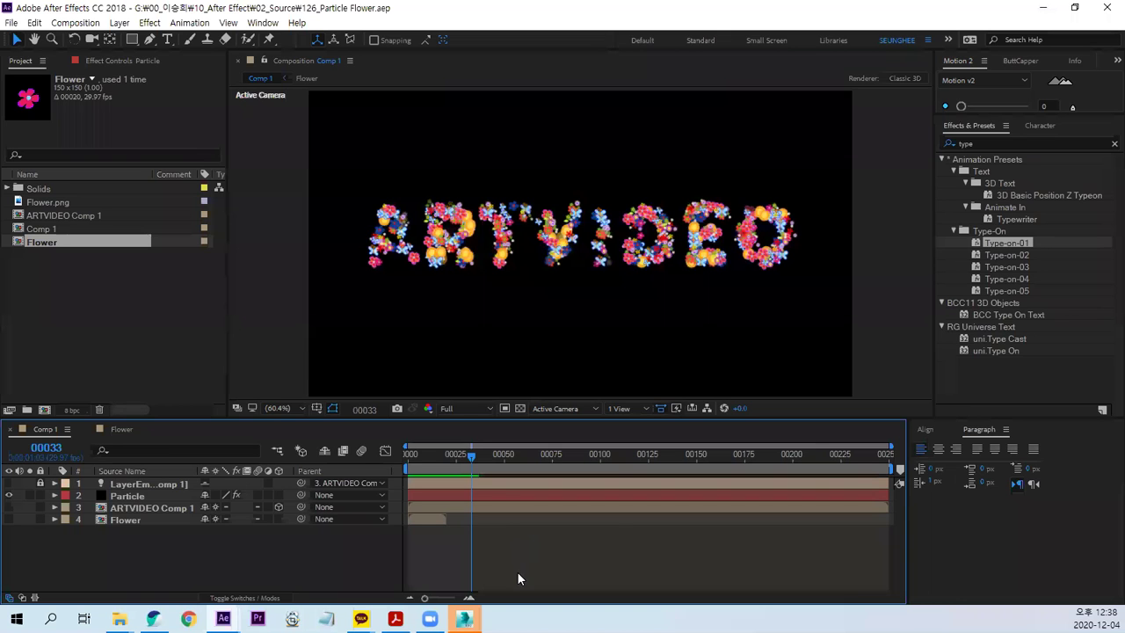
# Preview the finished FLOWER particle animation by playing and scrubbing the timeline
pyautogui.moveTo(466, 454); pyautogui.dragTo(394, 470)
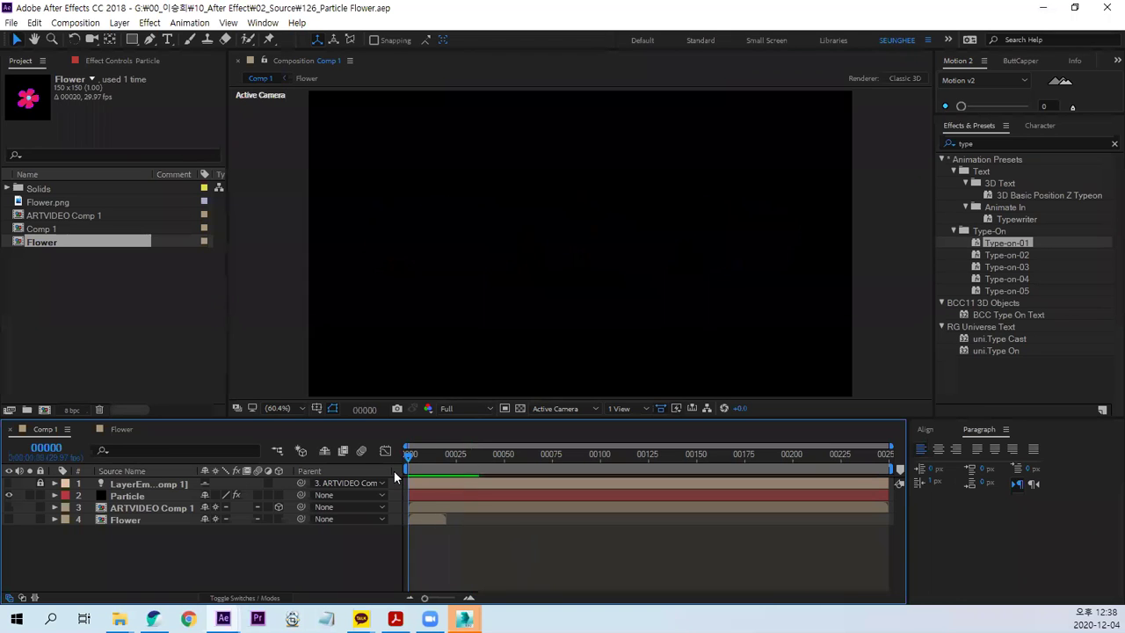
pyautogui.press('space')
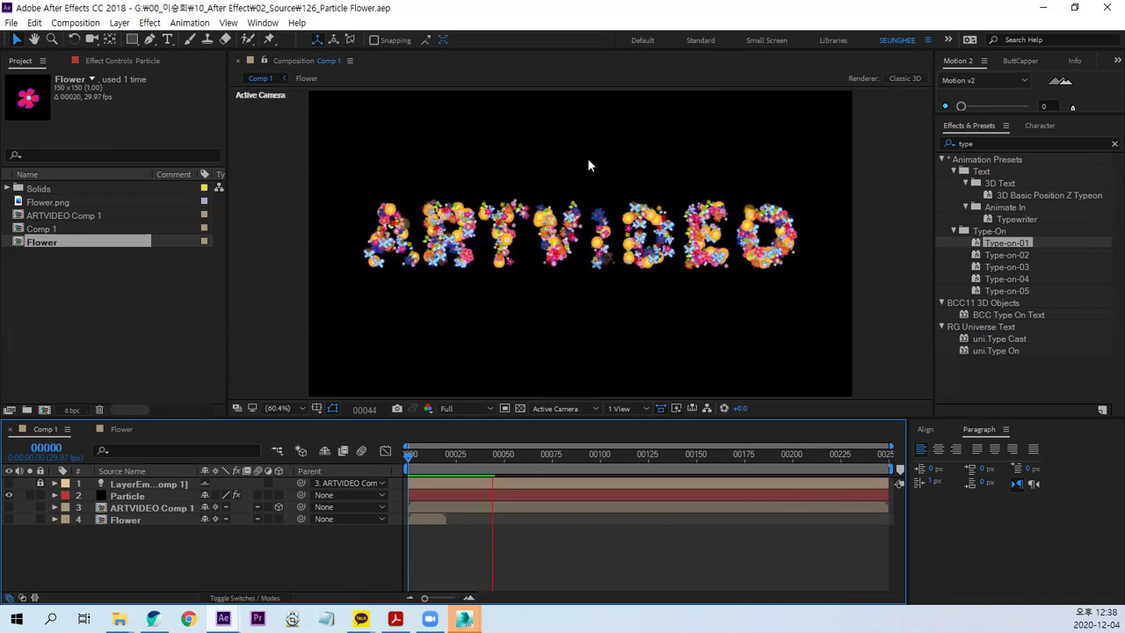
pyautogui.press('space')
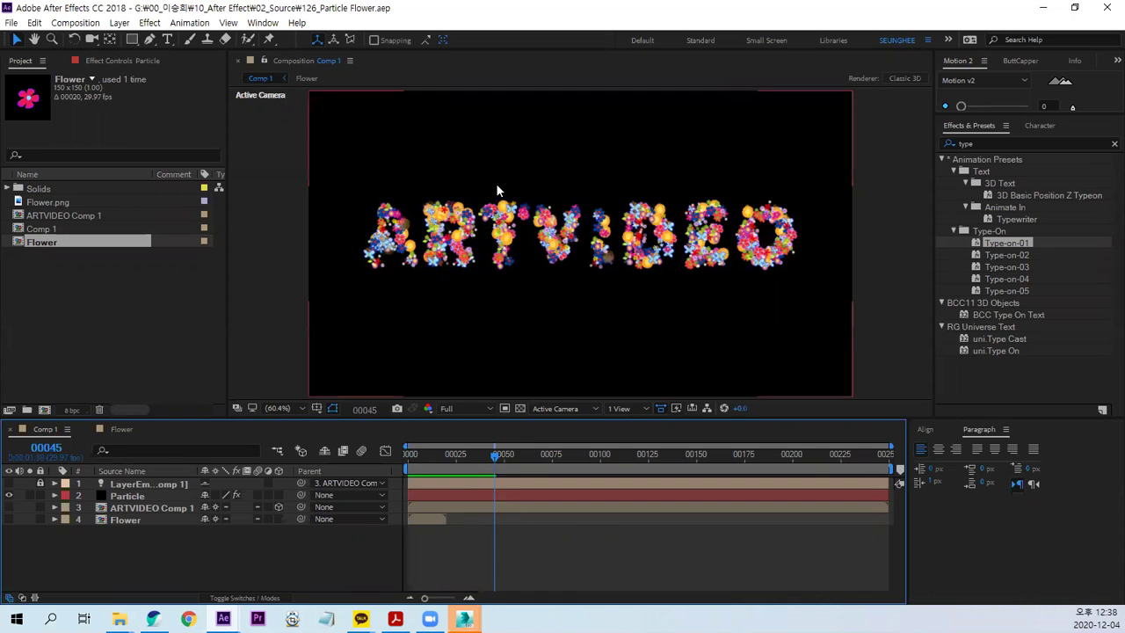
pyautogui.moveTo(498, 458); pyautogui.dragTo(482, 483)
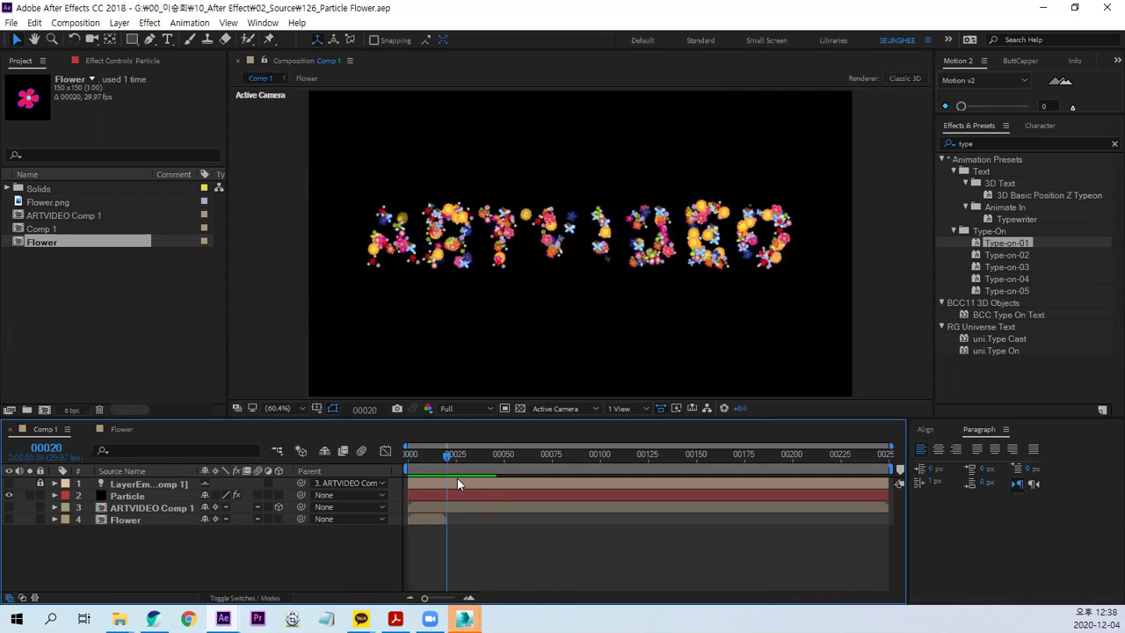
pyautogui.moveTo(482, 478); pyautogui.dragTo(469, 483)
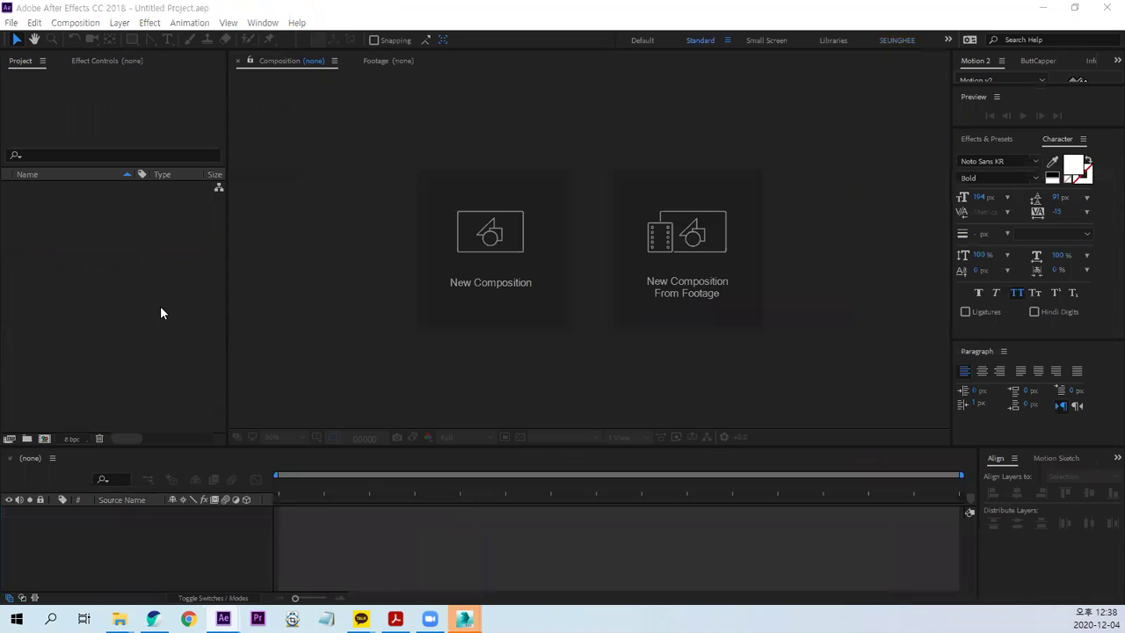
# Create Comp 1 from the HDV/HDTV 720 29.97 preset
pyautogui.click(45, 438)
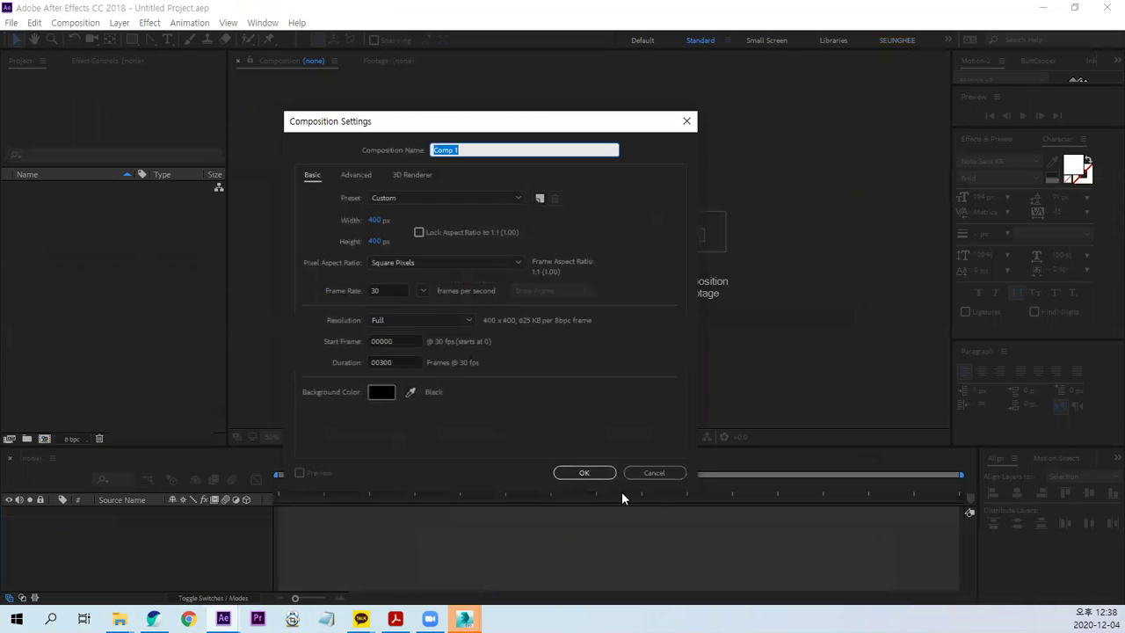
pyautogui.click(406, 200)
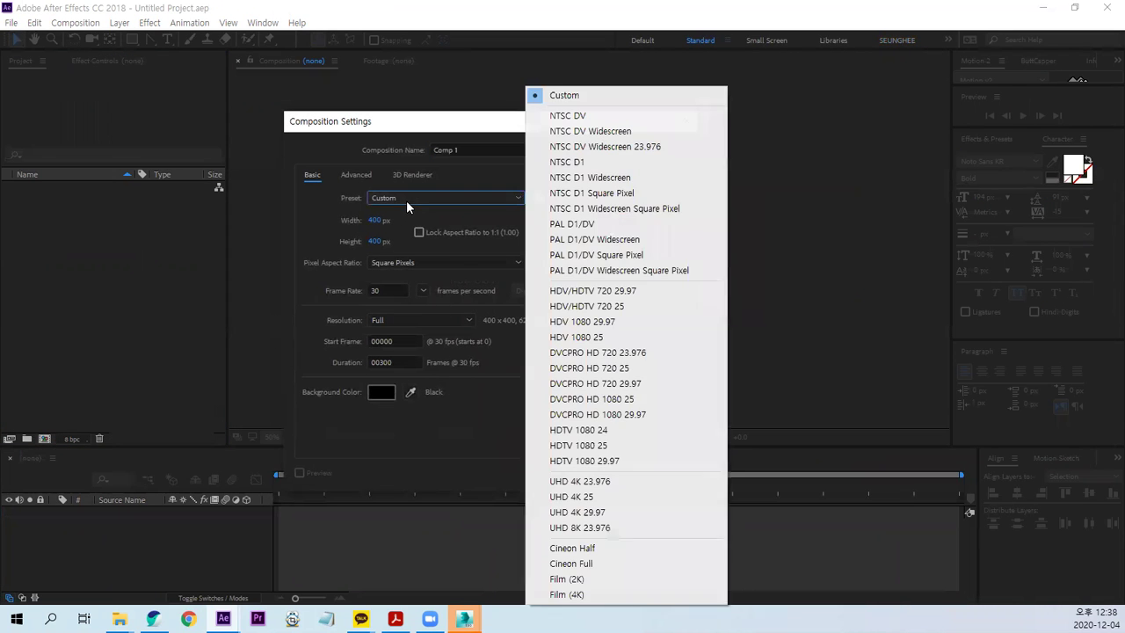
pyautogui.click(573, 291)
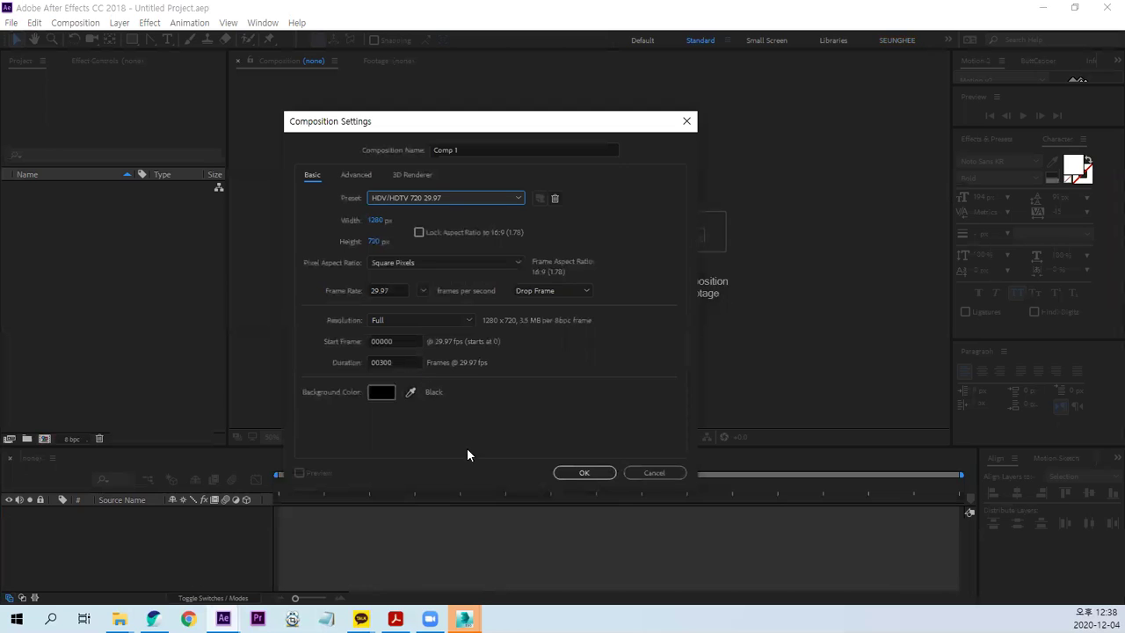
pyautogui.click(584, 474)
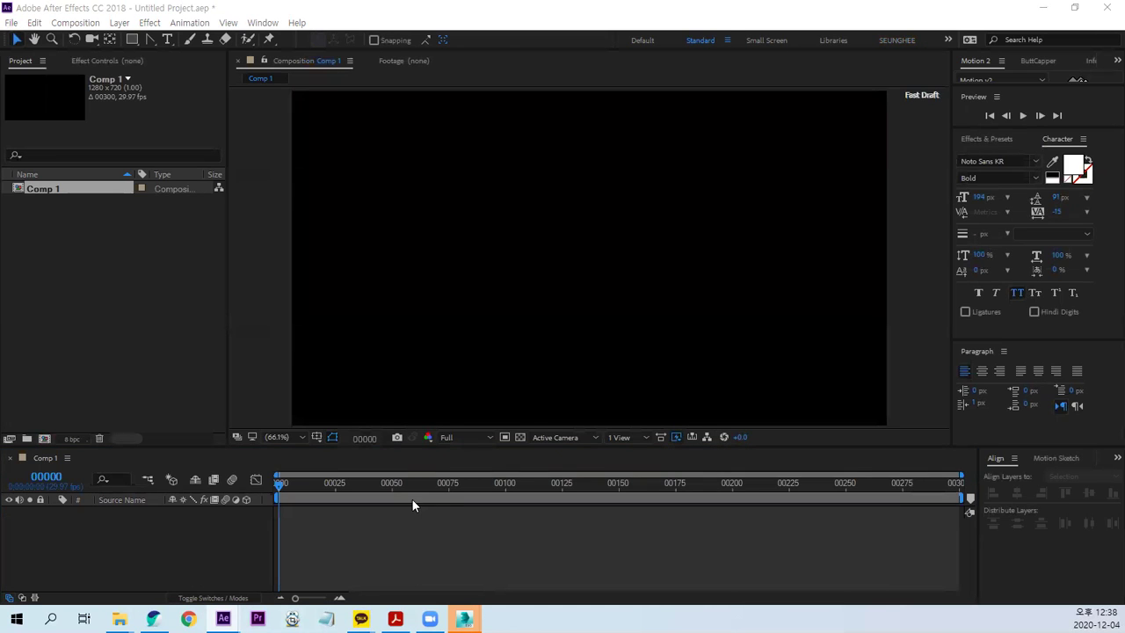
# Add a text layer reading FLOWER to Comp 1
pyautogui.click(168, 40)
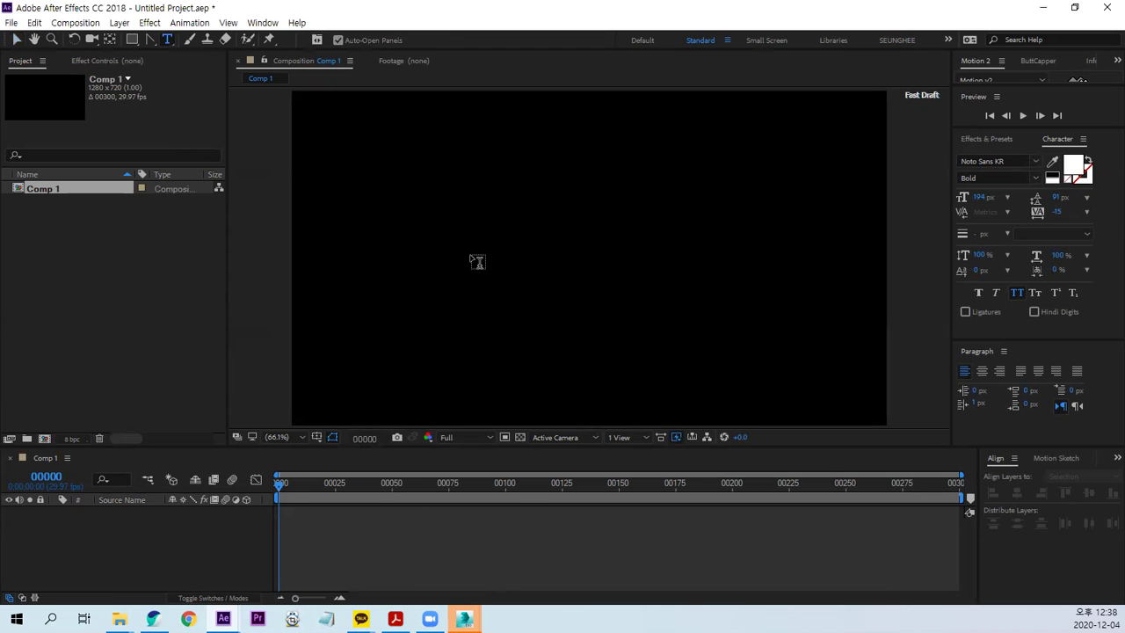
pyautogui.click(475, 260)
pyautogui.write('FL')
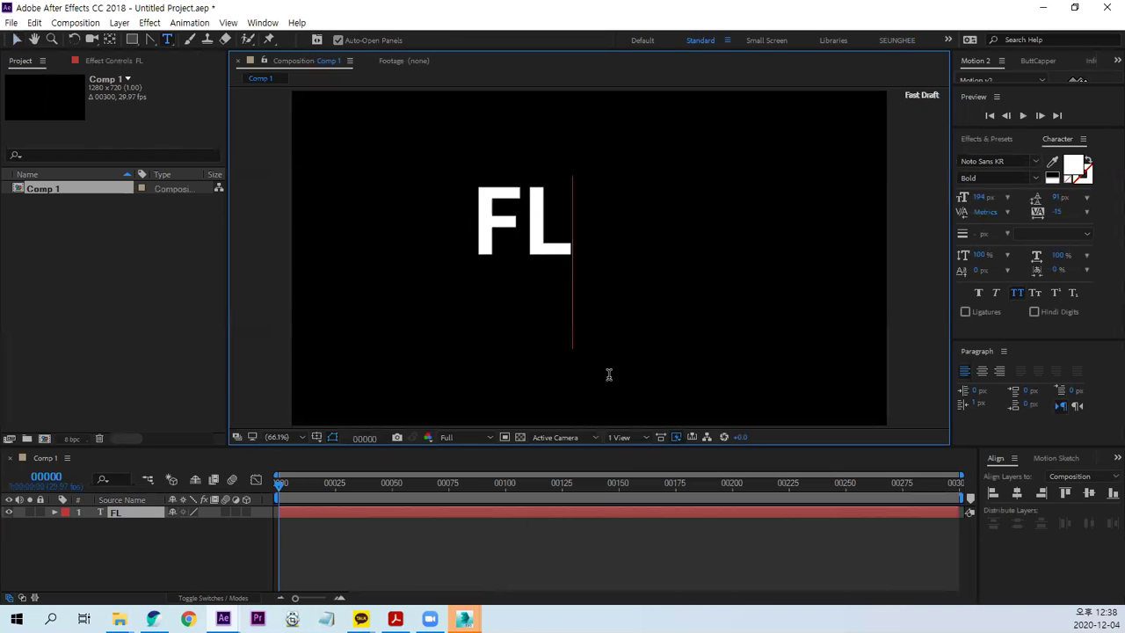
pyautogui.write('OWER')
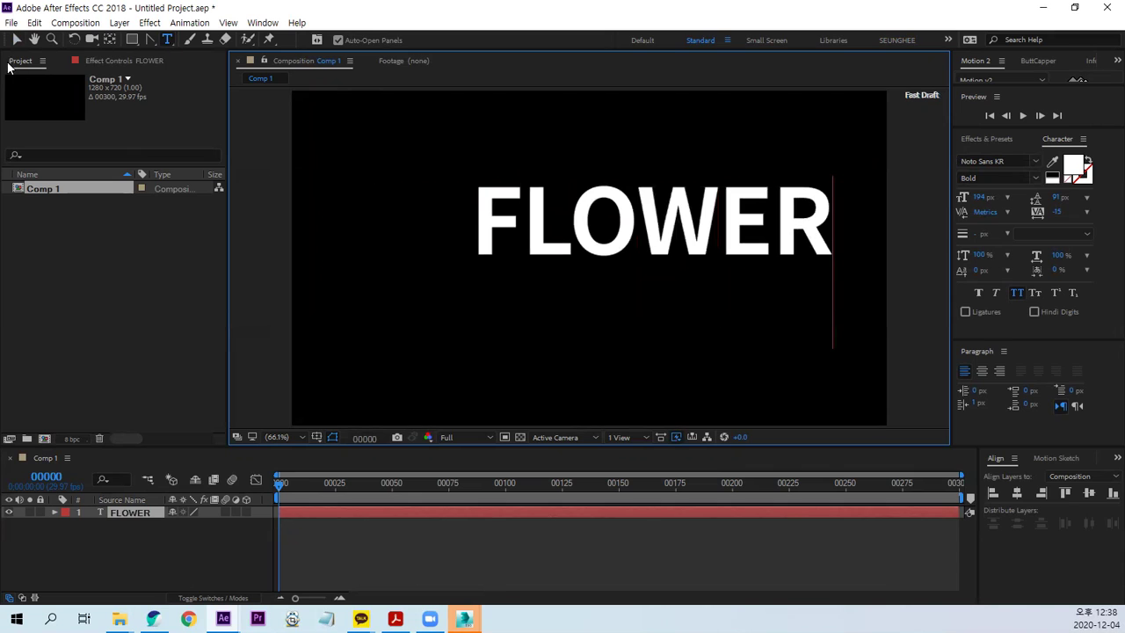
pyautogui.click(16, 40)
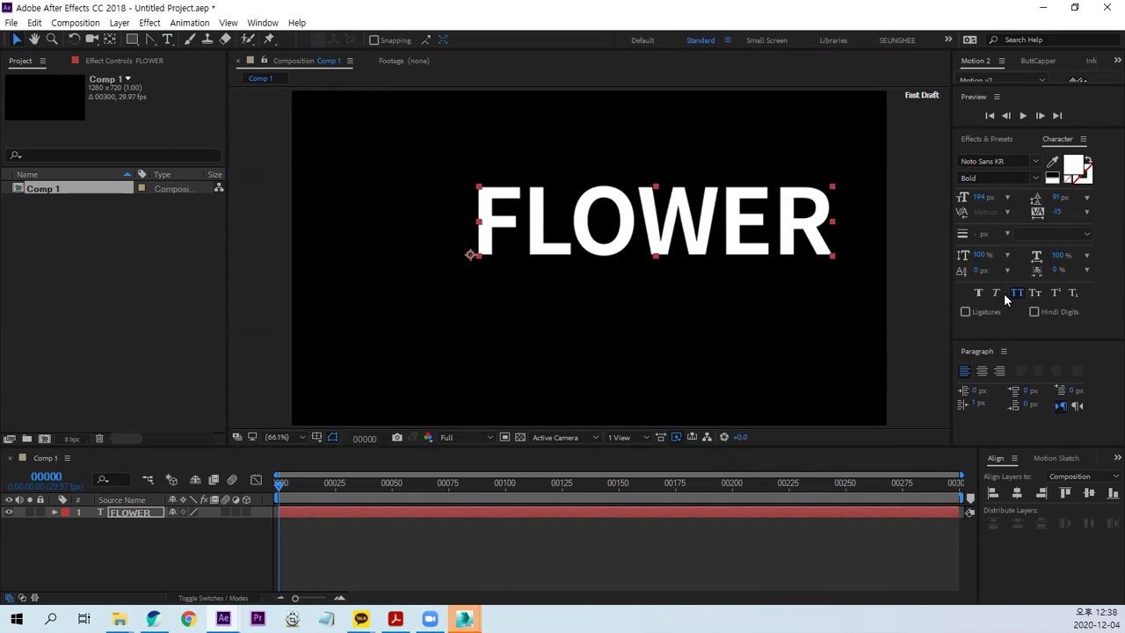
# Enlarge the FLOWER text to 283 px and centre it horizontally and vertically
pyautogui.moveTo(981, 197); pyautogui.dragTo(1083, 195)
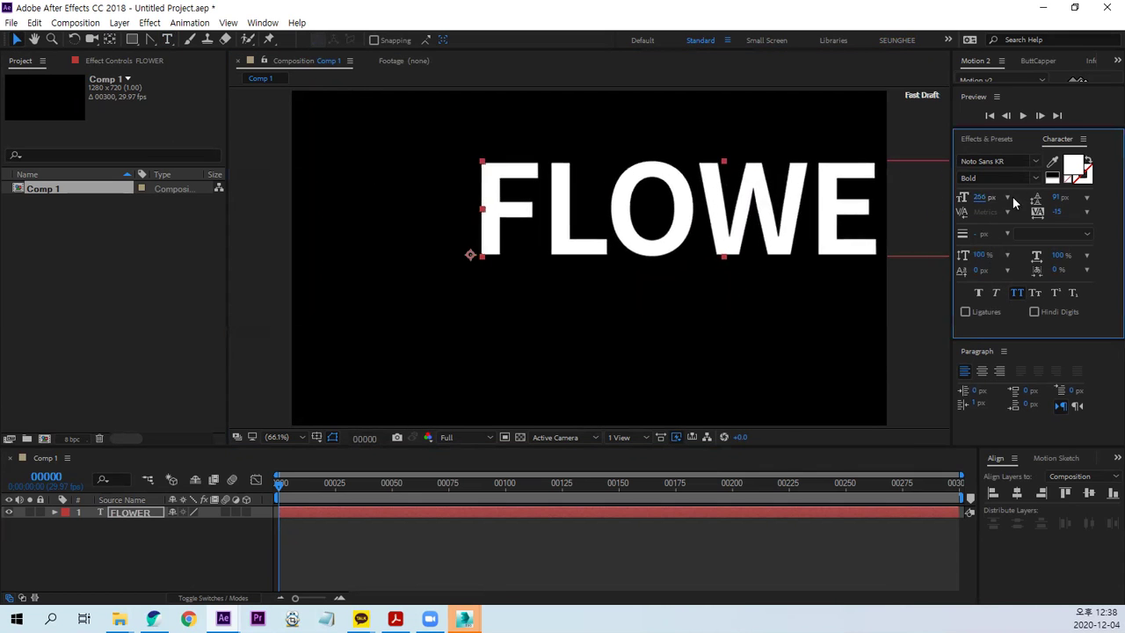
pyautogui.moveTo(739, 236)
pyautogui.mouseDown()
pyautogui.moveTo(588, 275)
pyautogui.moveTo(608, 276)
pyautogui.mouseUp()
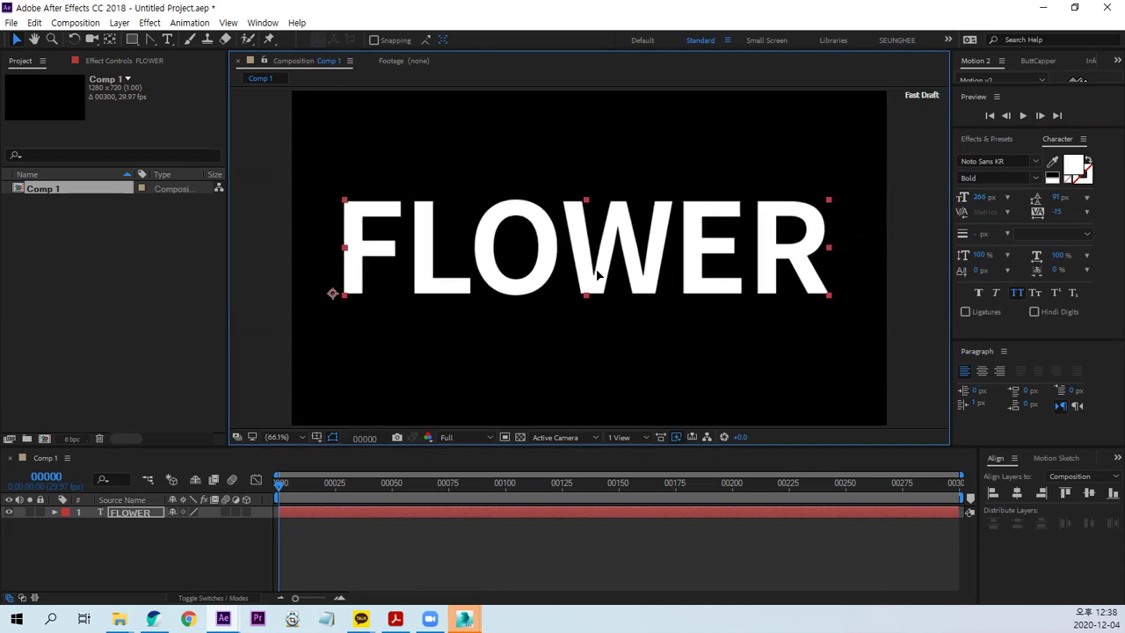
pyautogui.click(983, 197)
pyautogui.moveTo(983, 197); pyautogui.dragTo(997, 197)
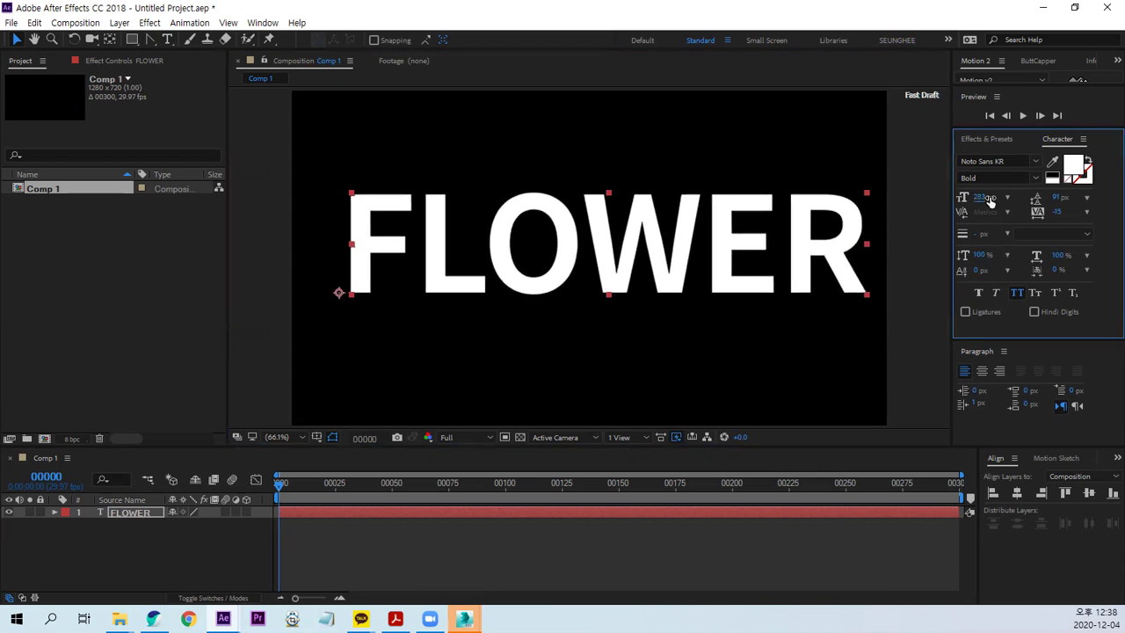
pyautogui.moveTo(553, 284); pyautogui.dragTo(542, 299)
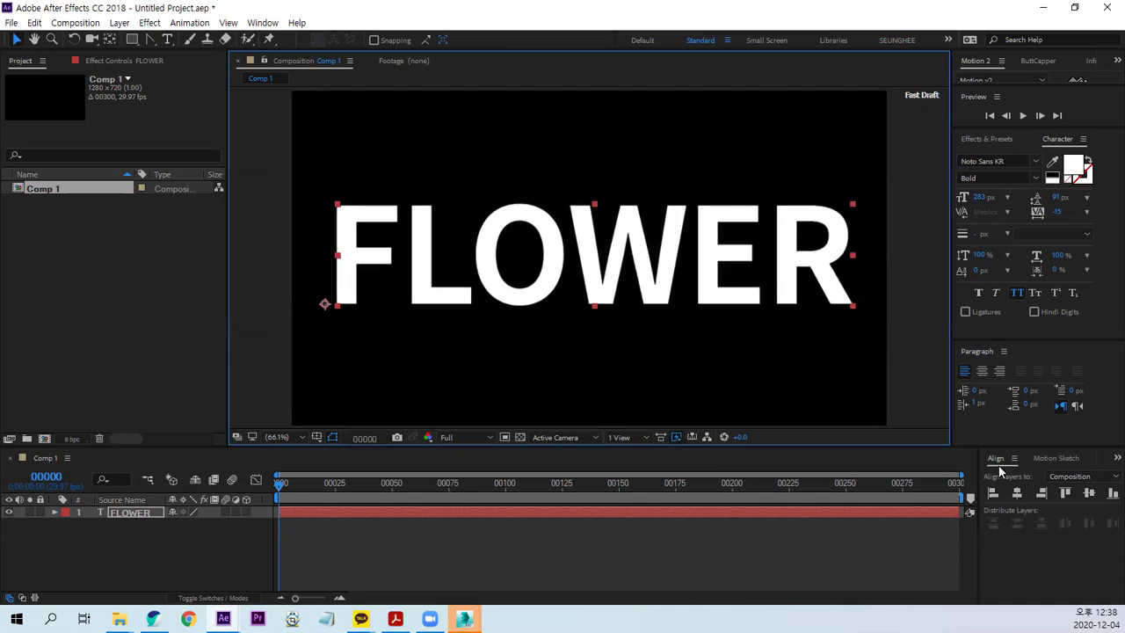
pyautogui.click(1017, 493)
pyautogui.click(1088, 494)
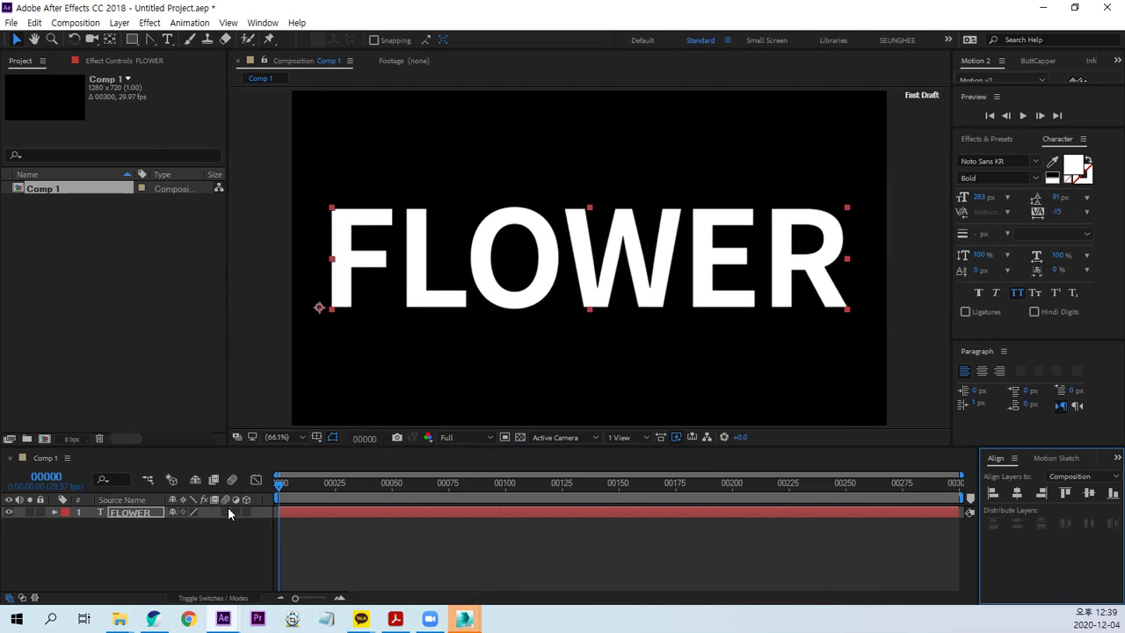
pyautogui.click(200, 549)
# In the Import File dialog, browse to 38_Flower > 12-contemporary-flower-icons > 256px
pyautogui.doubleClick(123, 247)
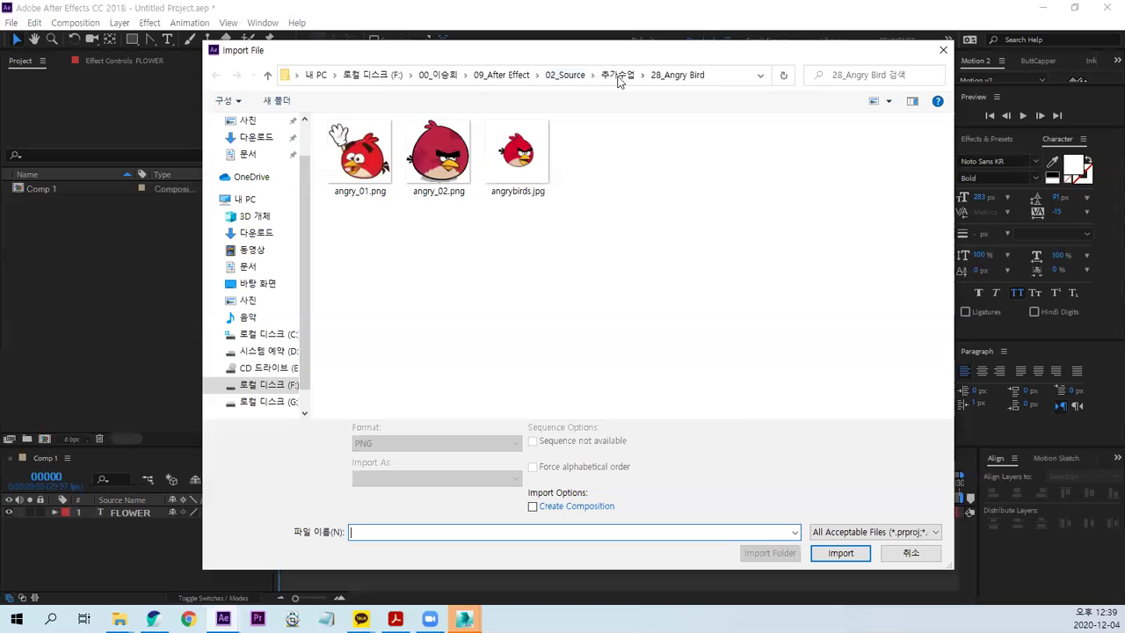
pyautogui.click(617, 75)
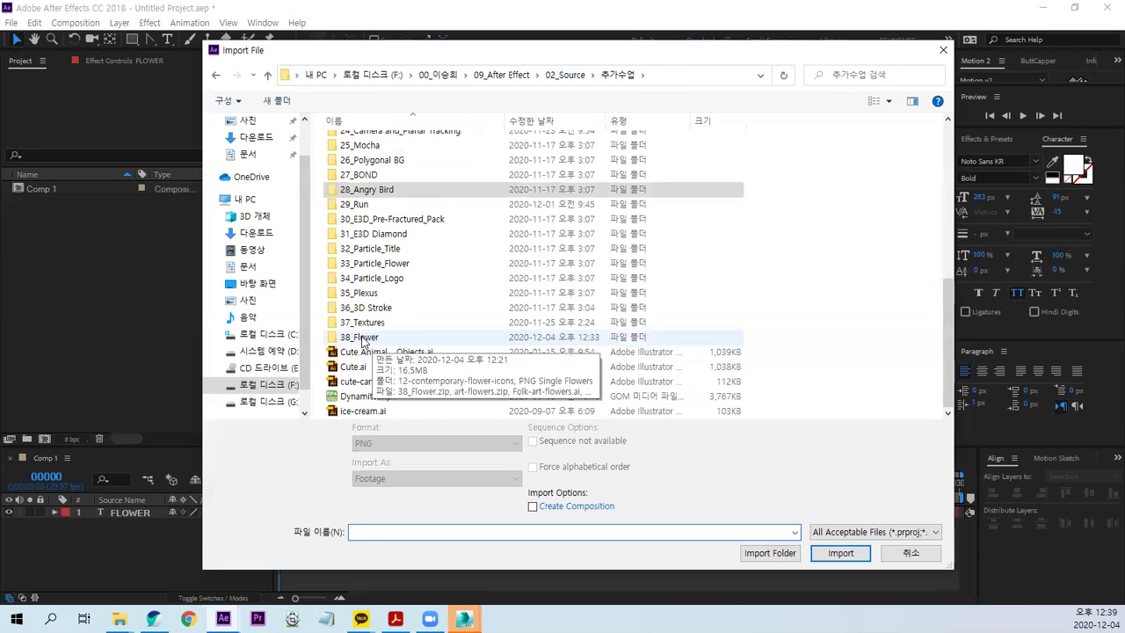
pyautogui.doubleClick(365, 336)
pyautogui.click(384, 143)
pyautogui.doubleClick(383, 145)
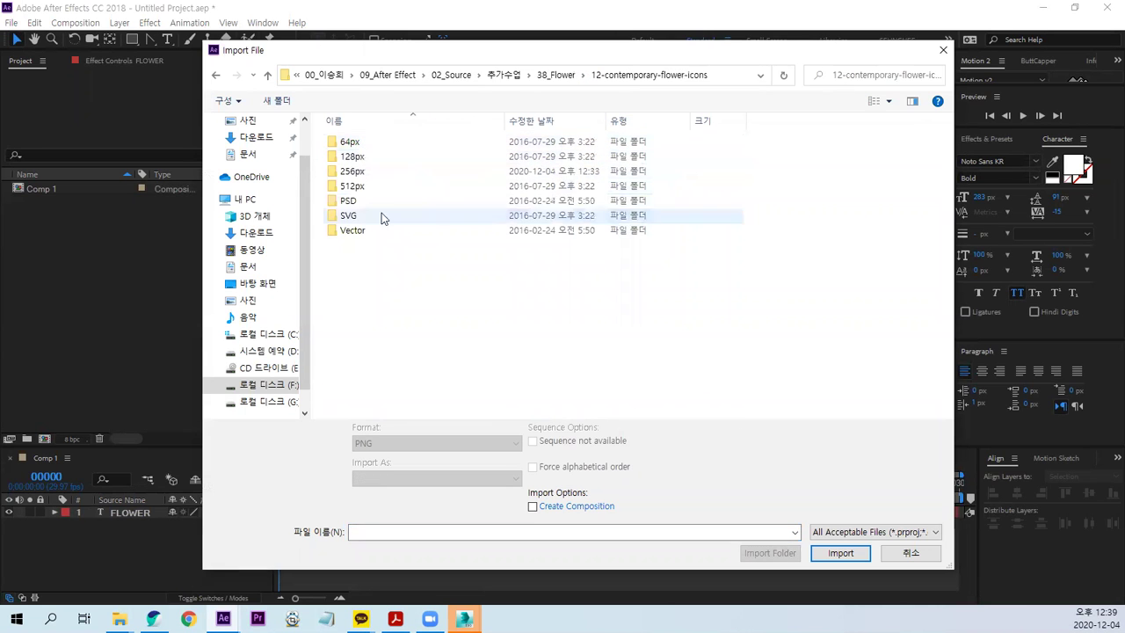
pyautogui.doubleClick(356, 172)
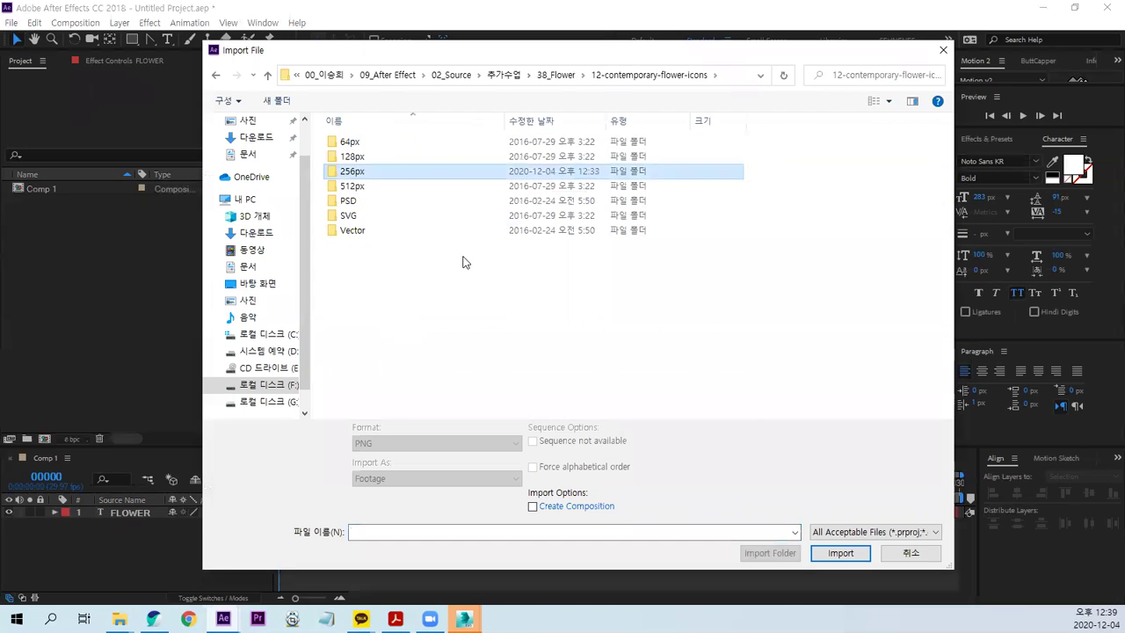
# Select all twelve flower PNGs and import them as a PNG sequence
pyautogui.click(369, 155)
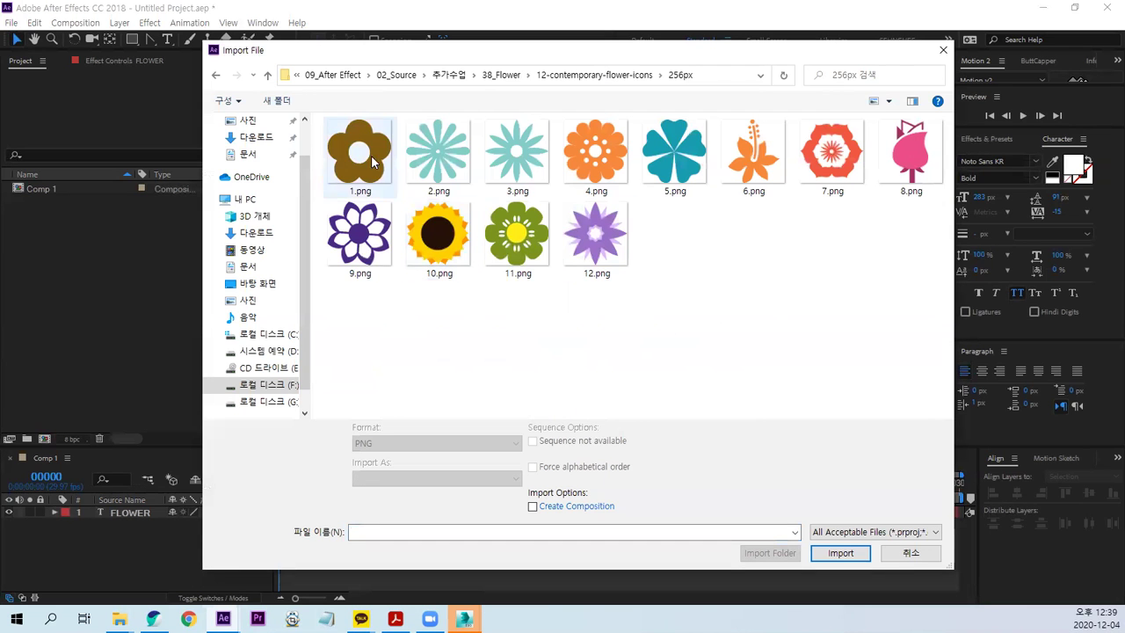
pyautogui.keyDown('shift'); pyautogui.click(606, 260); pyautogui.keyUp('shift')
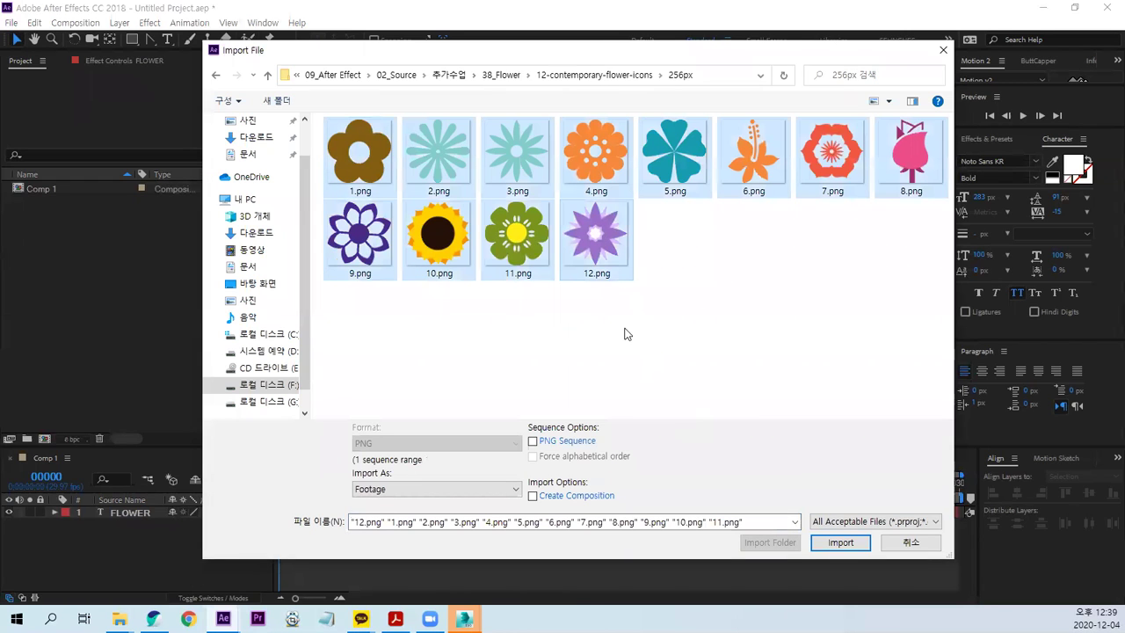
pyautogui.click(534, 442)
pyautogui.click(839, 545)
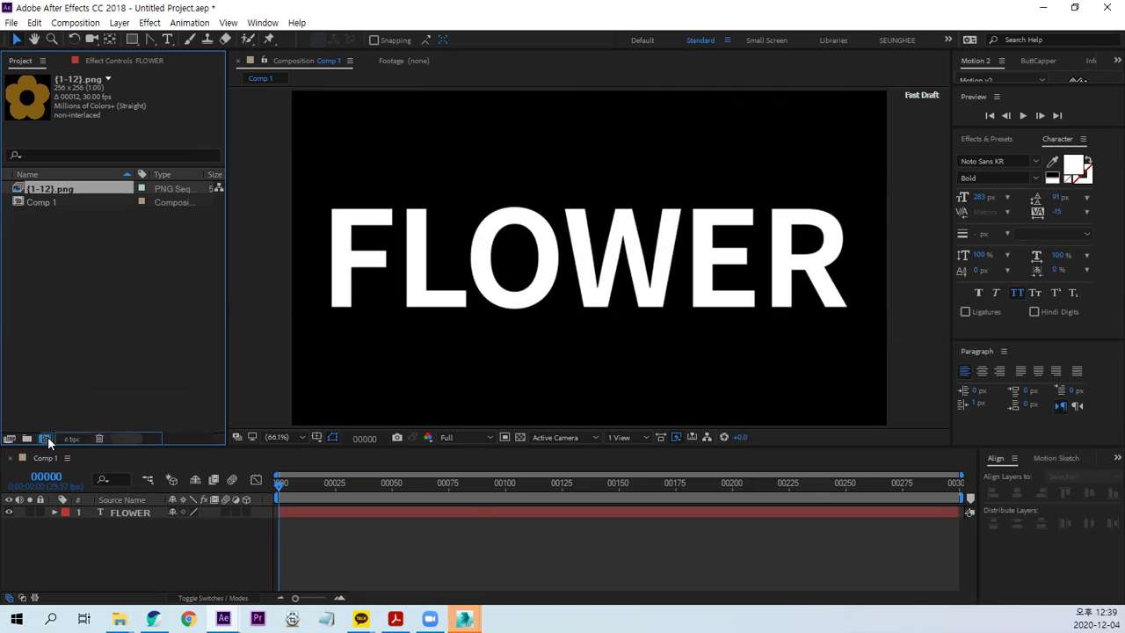
# Make a new composition from the {1-12}.png sequence and preview it
pyautogui.click(47, 439)
pyautogui.press('space')
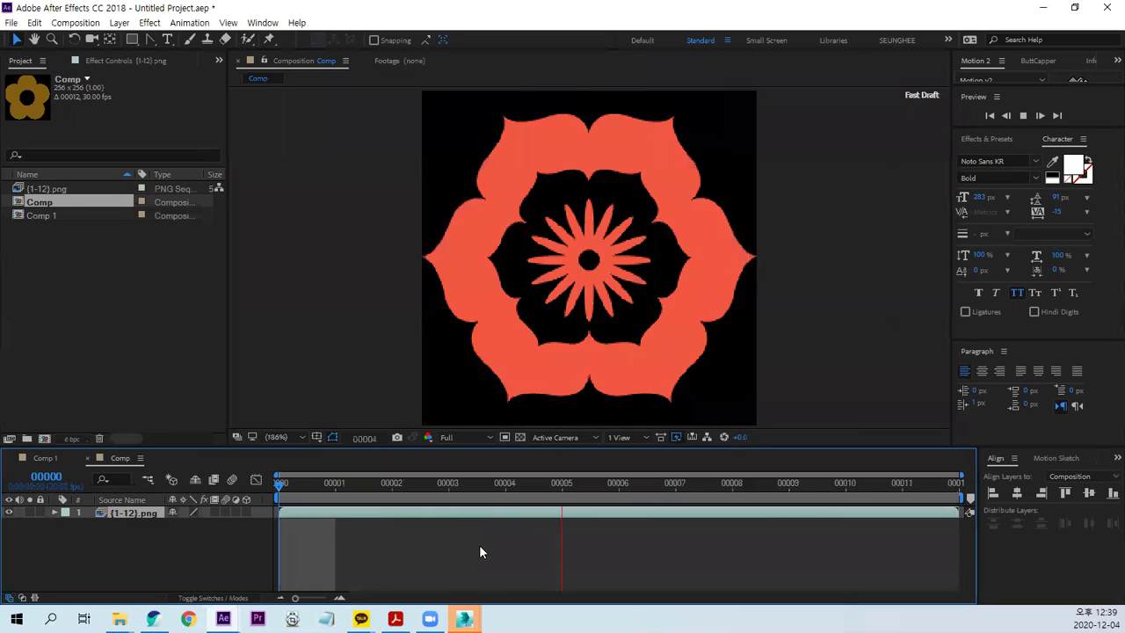
pyautogui.press('space')
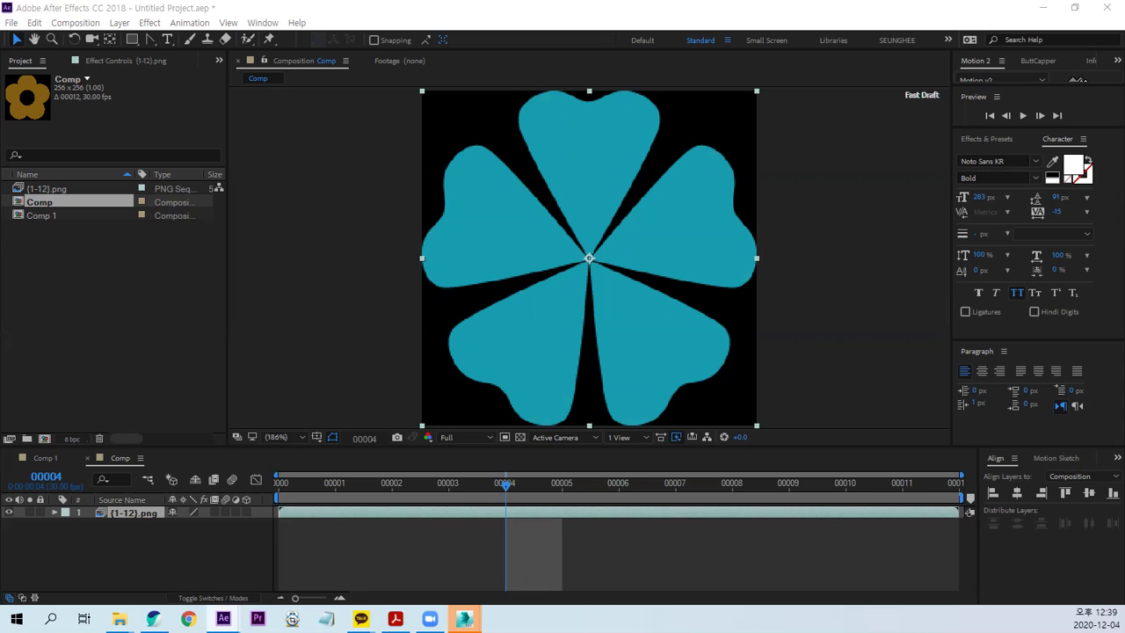
# Set the flower comp's duration to 36 frames in Composition Settings
pyautogui.click(146, 513)
pyautogui.click(408, 563)
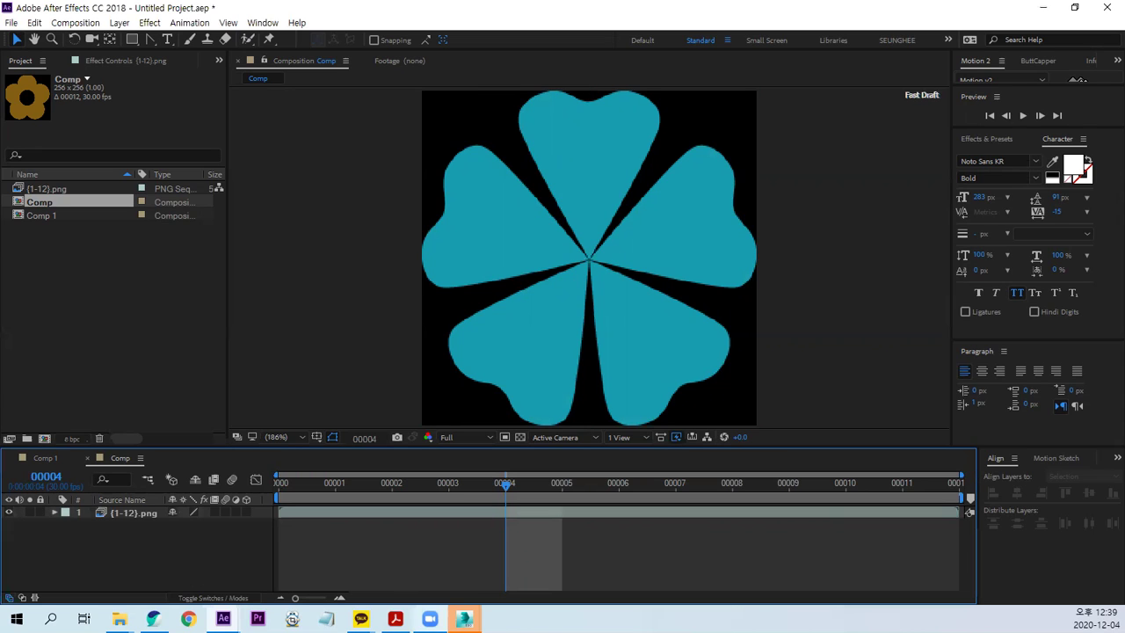
pyautogui.hotkey('ctrl', 'k')
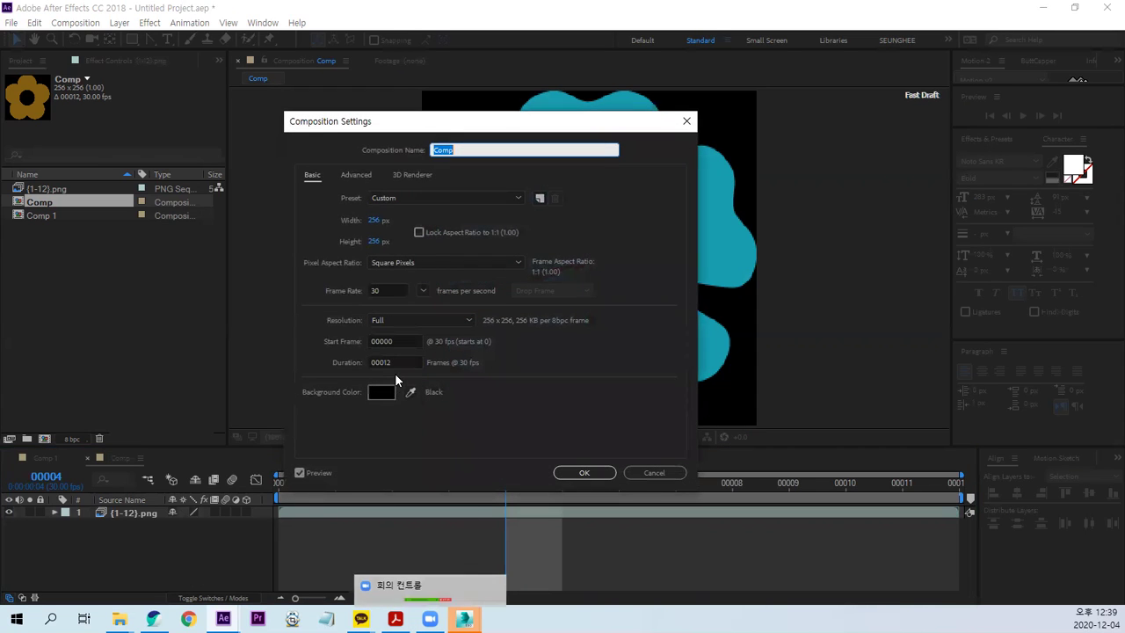
pyautogui.click(394, 362)
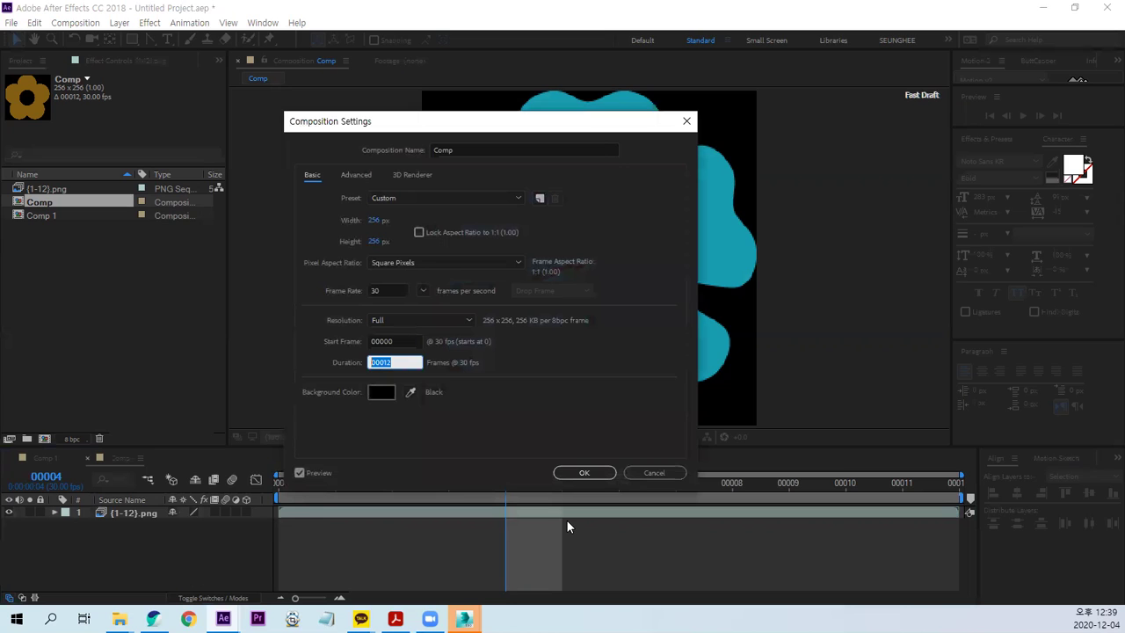
pyautogui.write('36')
pyautogui.press('Return')
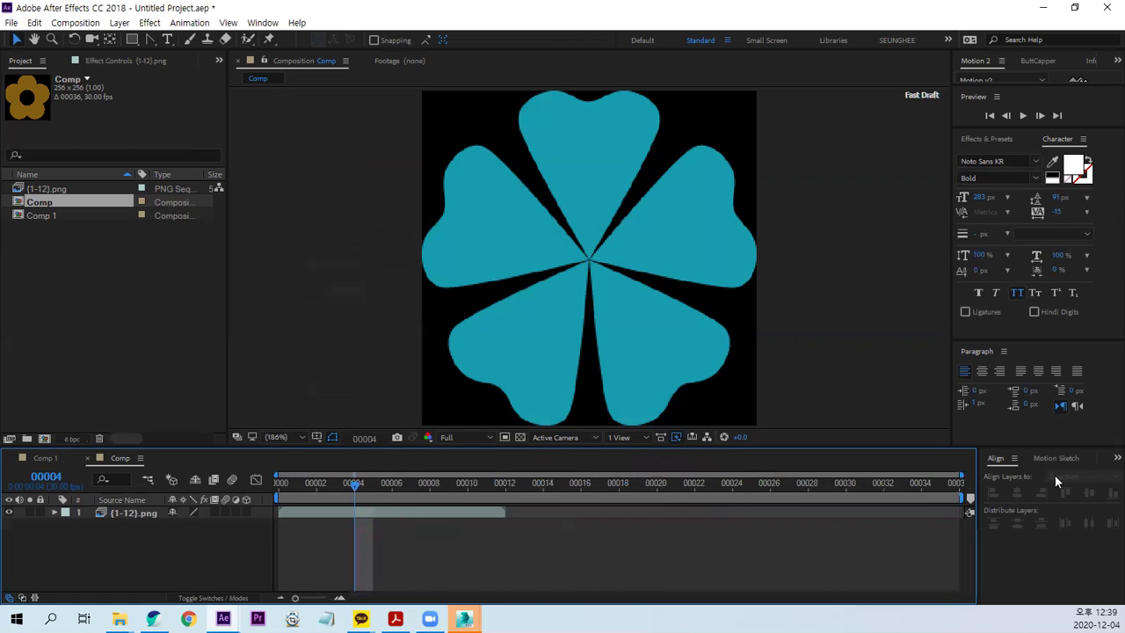
# Time-stretch the {1-12}.png layer by a 300% stretch factor
pyautogui.click(119, 512)
pyautogui.rightClick(119, 512)
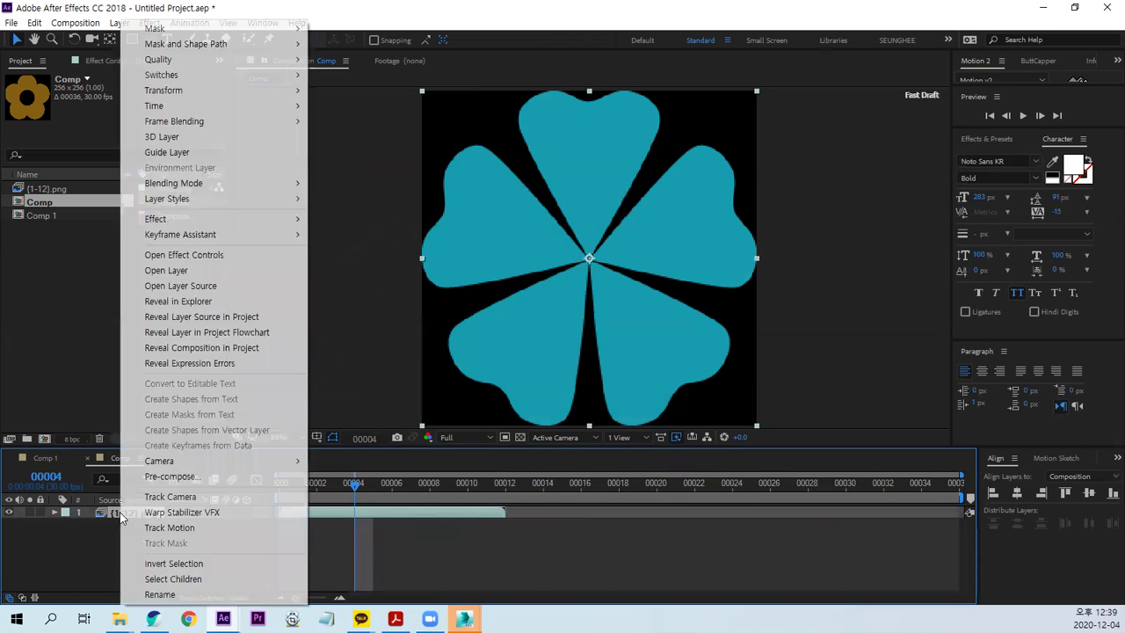
pyautogui.moveTo(201, 106)
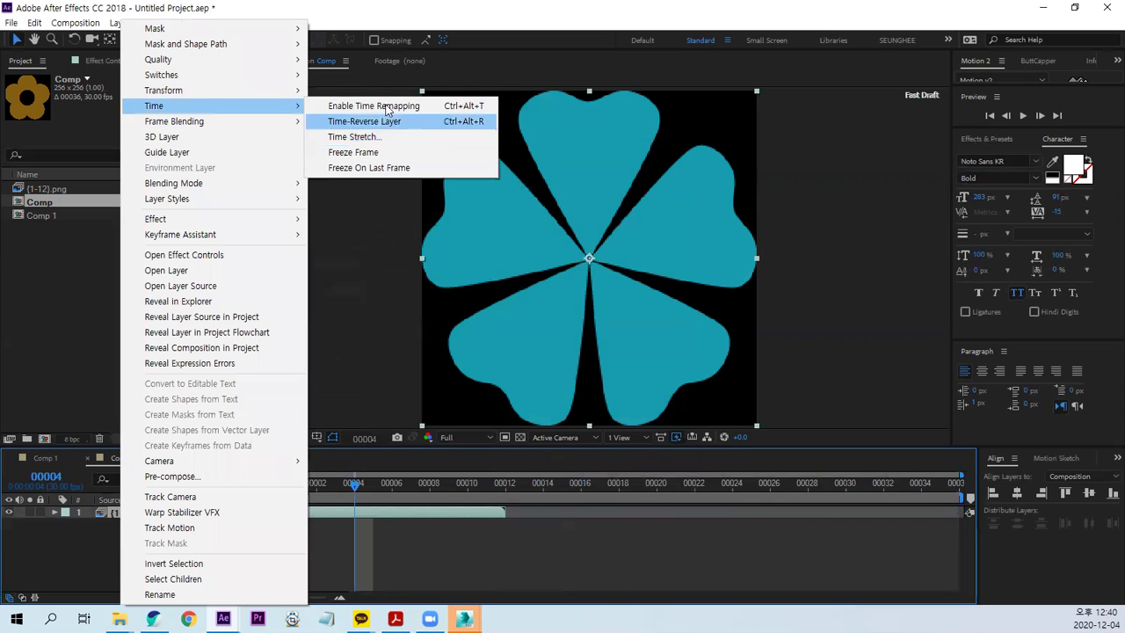
pyautogui.click(374, 137)
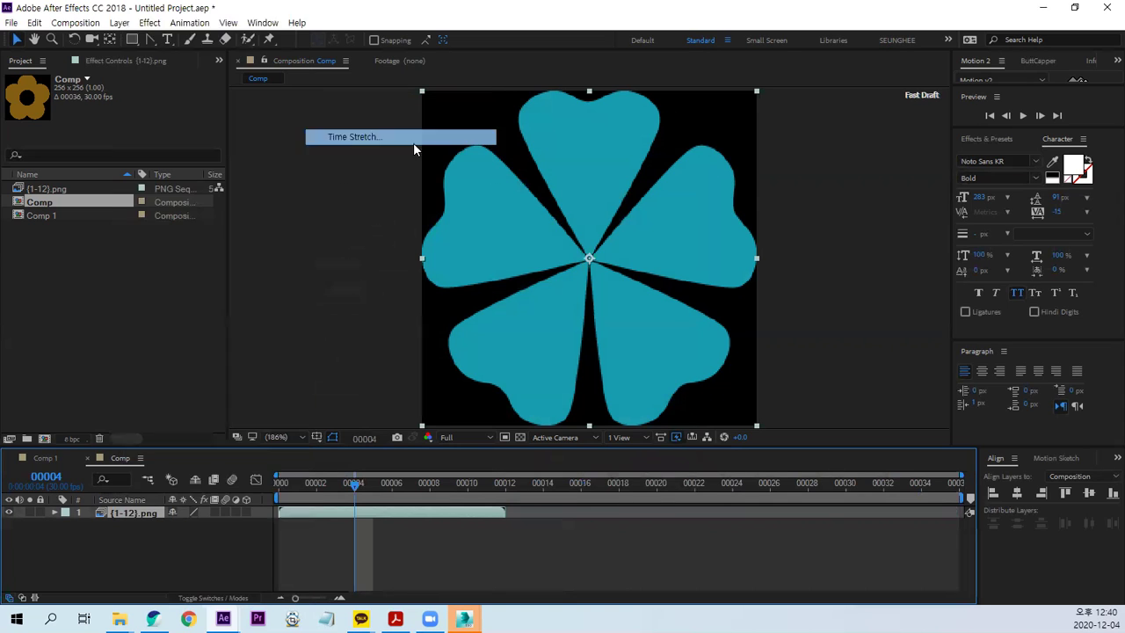
pyautogui.write('300')
pyautogui.press('Tab')
pyautogui.write('36')
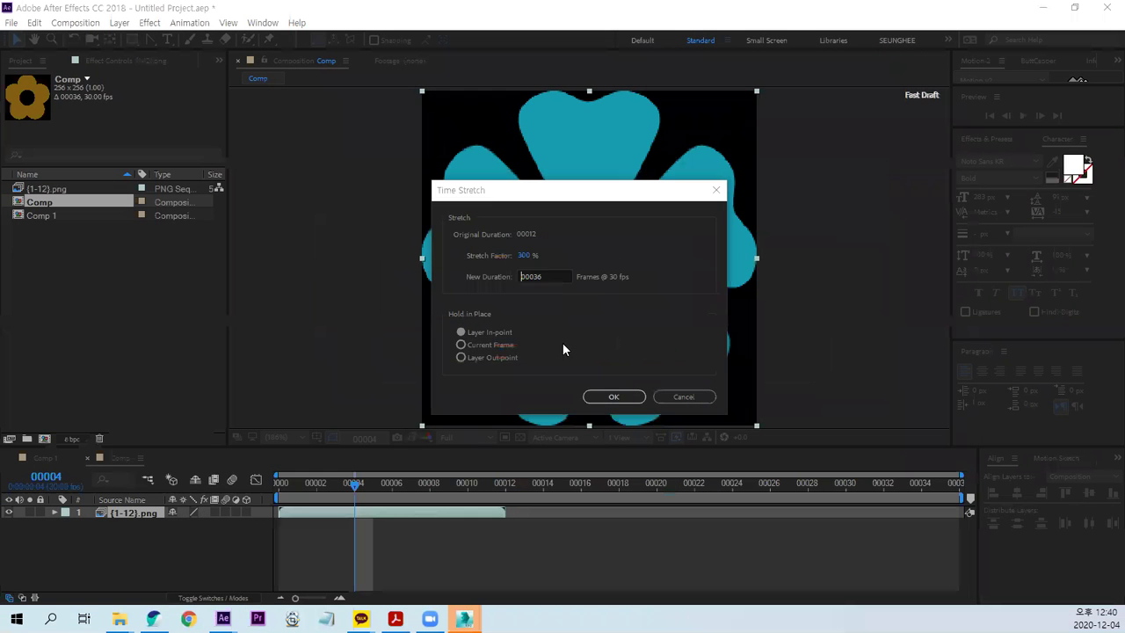
pyautogui.click(615, 396)
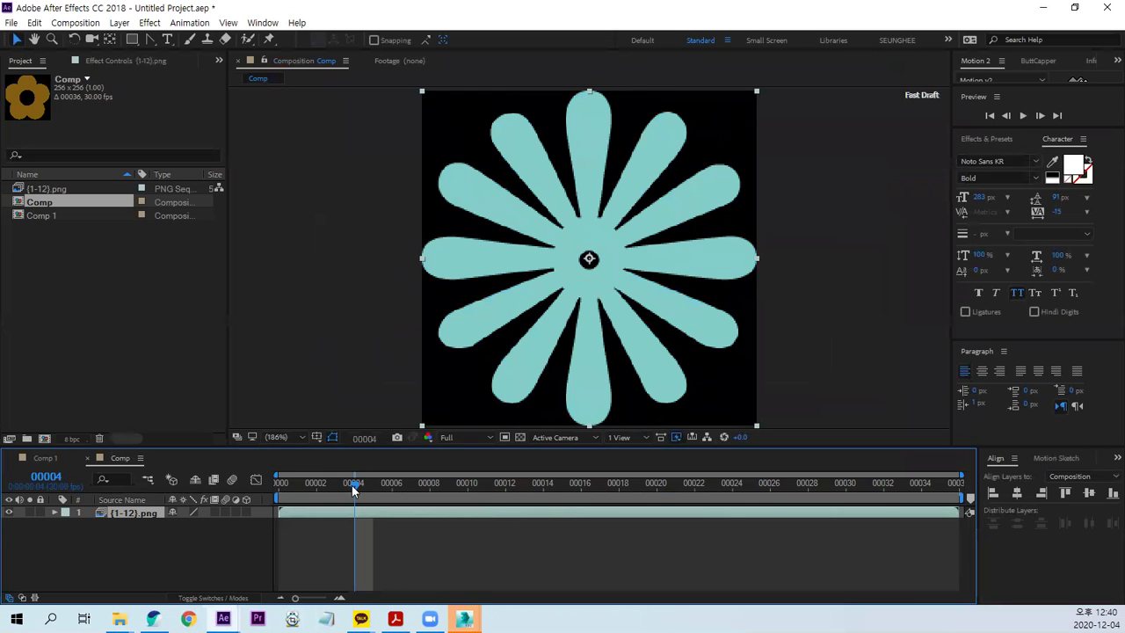
# Preview the stretched flower animation from frame 0 with the transparency grid shown
pyautogui.moveTo(352, 483); pyautogui.dragTo(280, 484)
pyautogui.press('space')
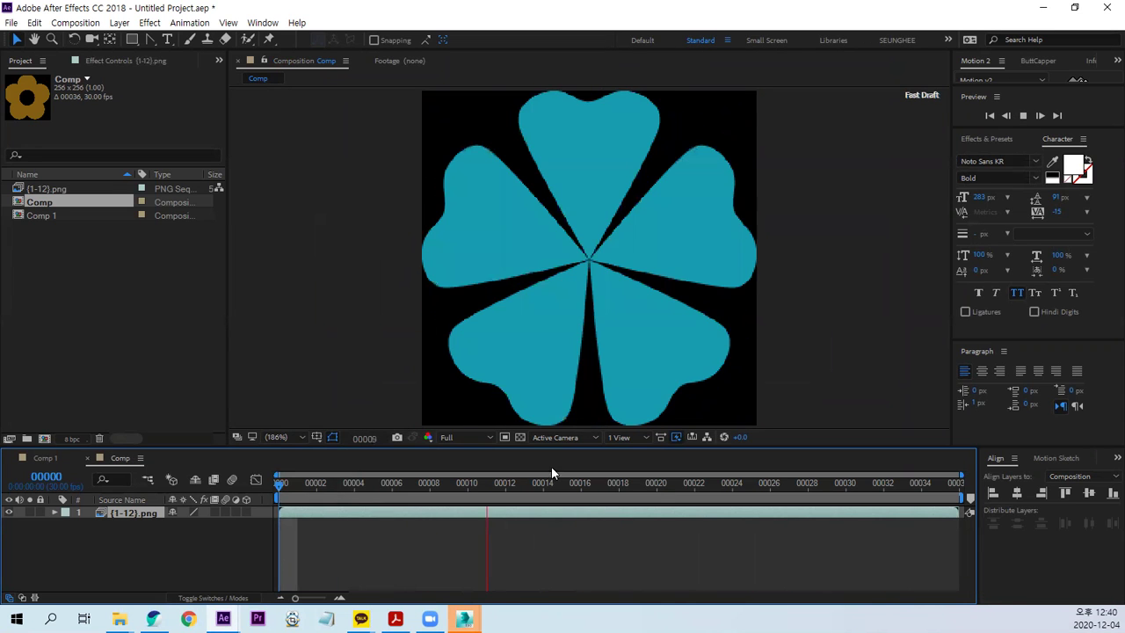
pyautogui.press('space')
pyautogui.click(521, 437)
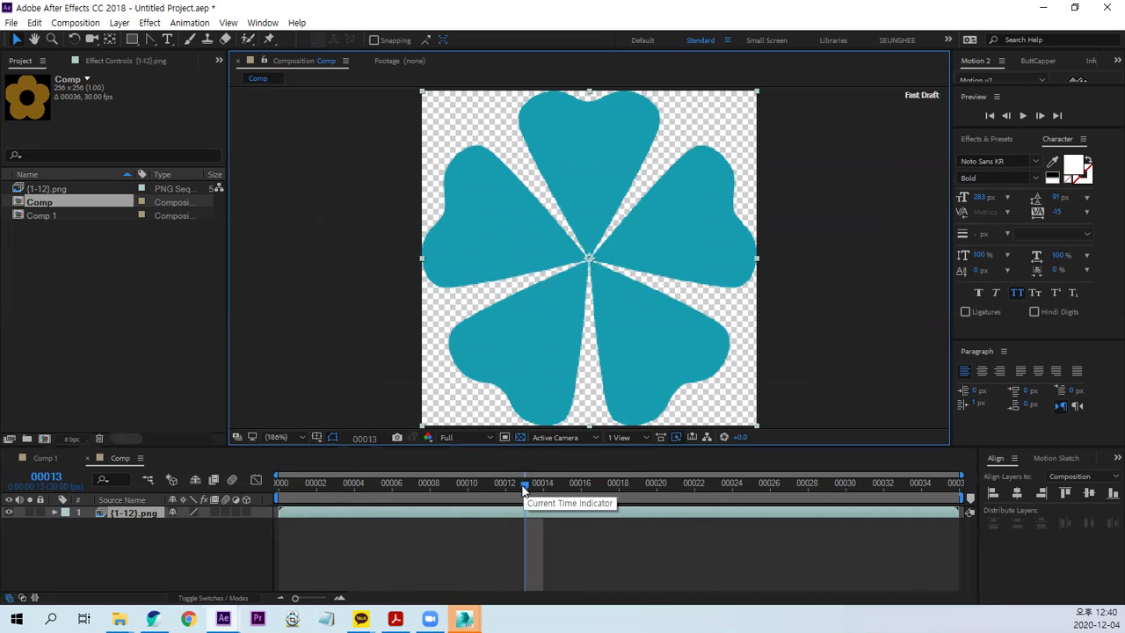
pyautogui.moveTo(525, 484); pyautogui.dragTo(177, 485)
pyautogui.press('space')
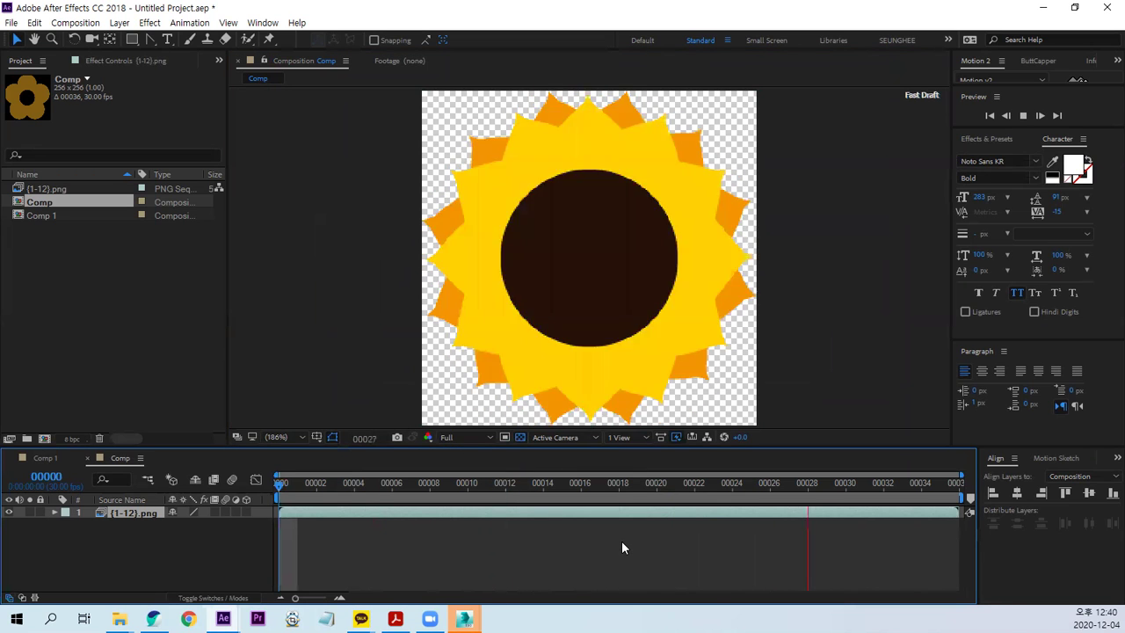
# Drag the flower comp Comp into Comp 1's timeline beneath the FLOWER text
pyautogui.press('space')
pyautogui.moveTo(411, 483); pyautogui.dragTo(187, 511)
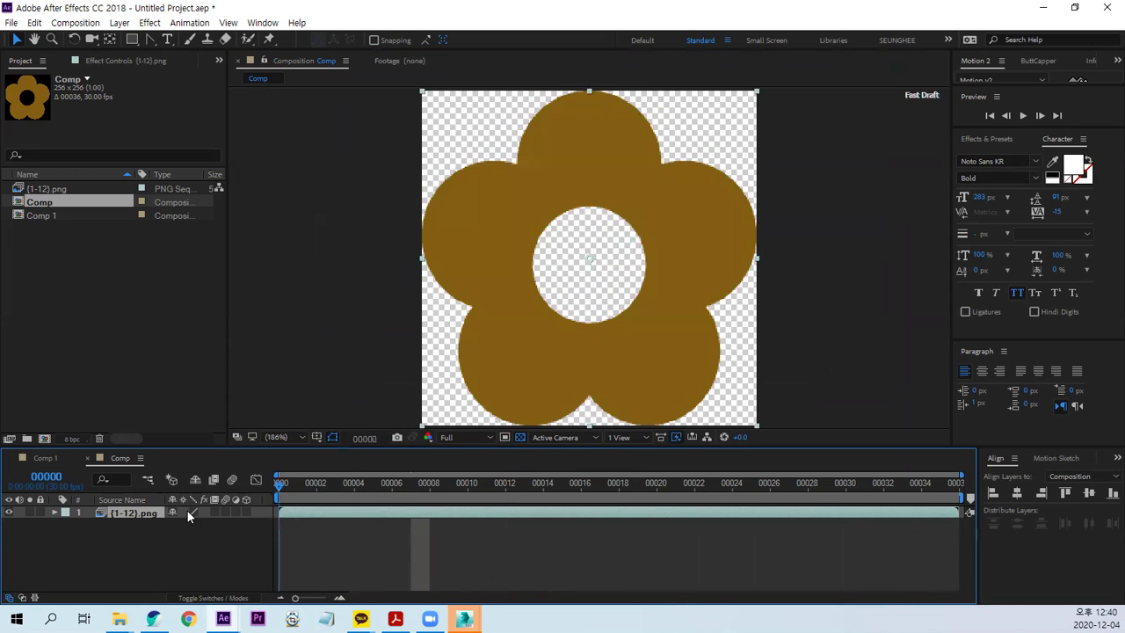
pyautogui.click(49, 457)
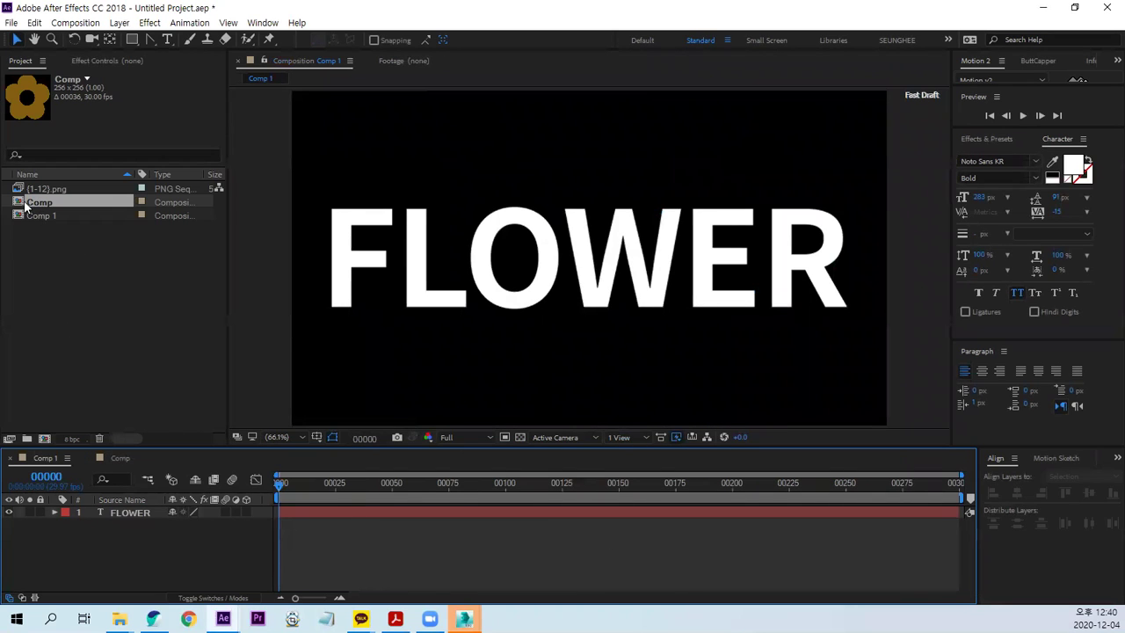
pyautogui.moveTo(26, 207); pyautogui.dragTo(261, 564)
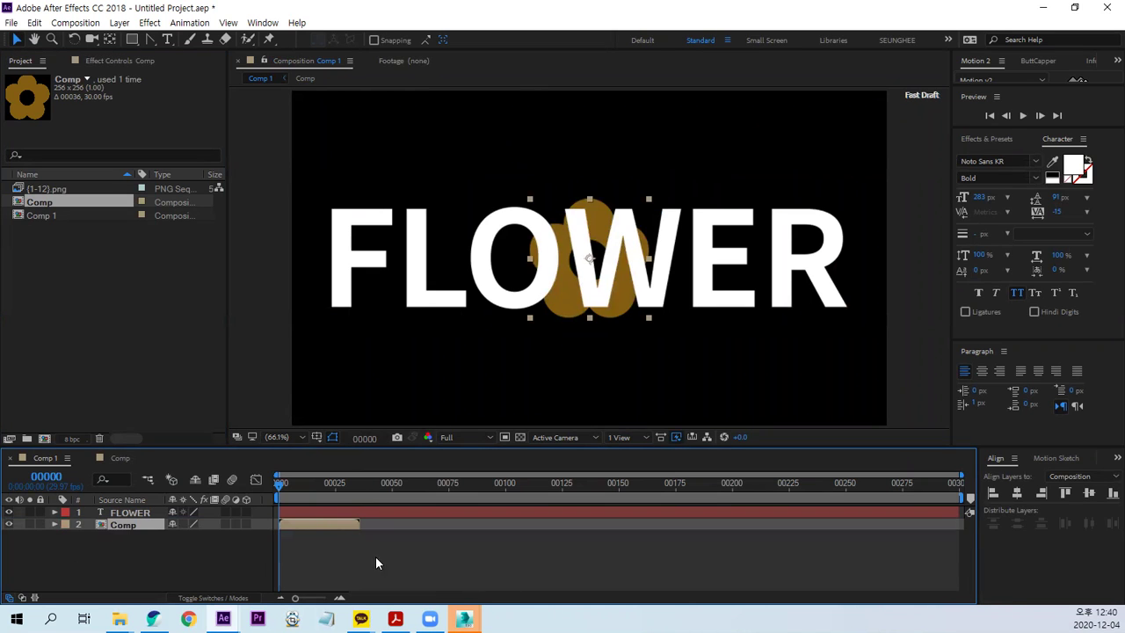
pyautogui.click(431, 564)
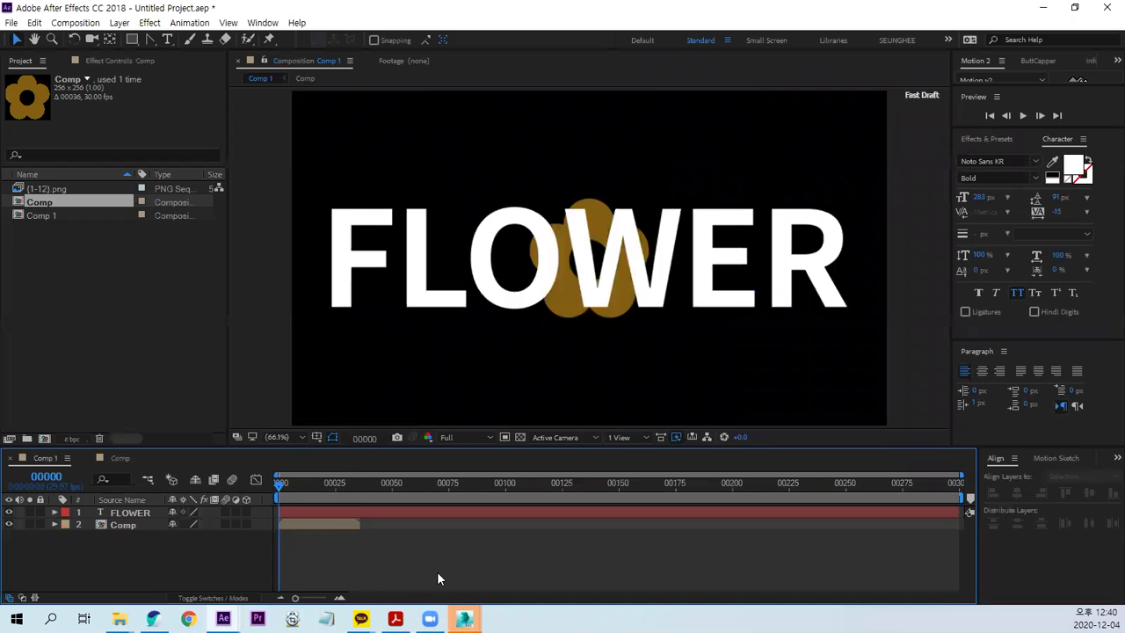
# Create a new solid layer named Particle
pyautogui.hotkey('ctrl', 'y')
pyautogui.write('P')
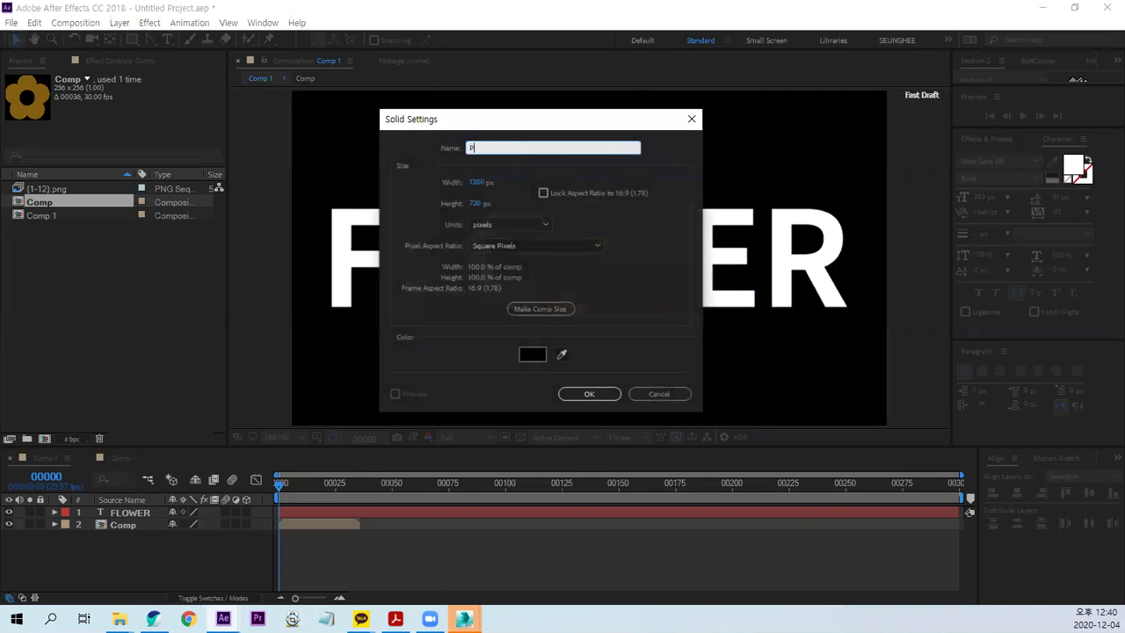
pyautogui.write('article')
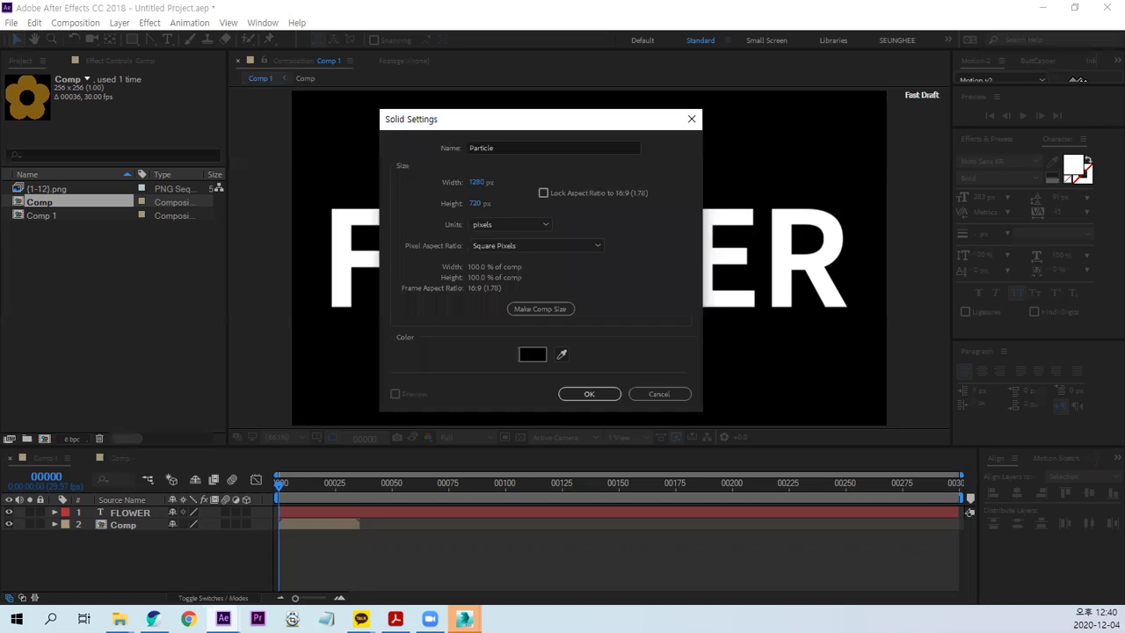
pyautogui.press('Return')
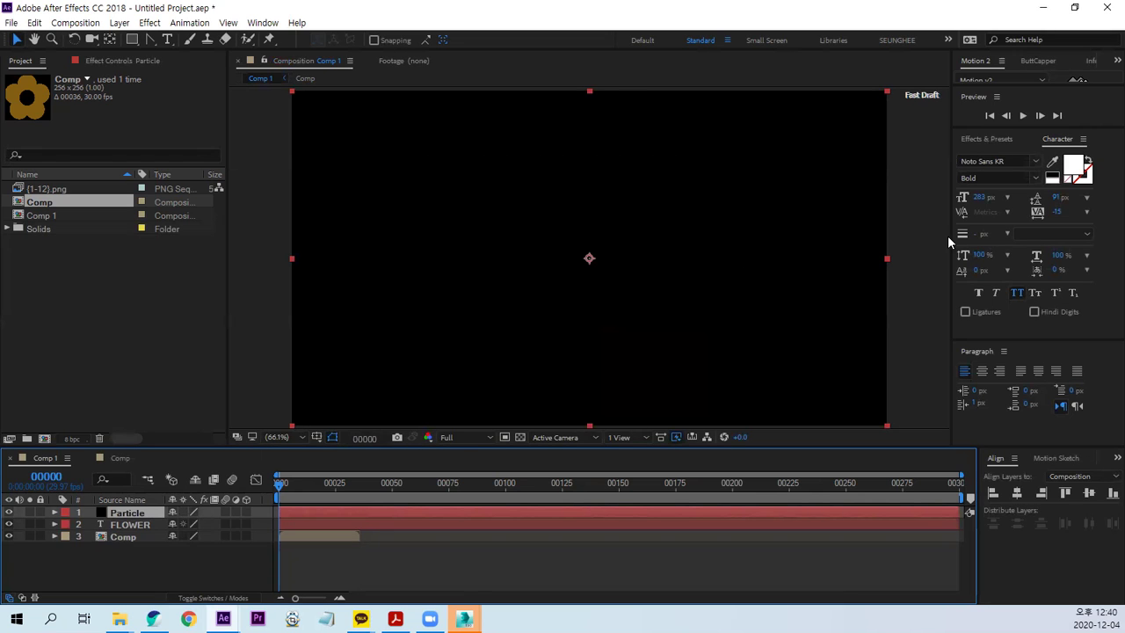
# Apply Trapcode Particular to the Particle solid and view frame 00142
pyautogui.click(987, 139)
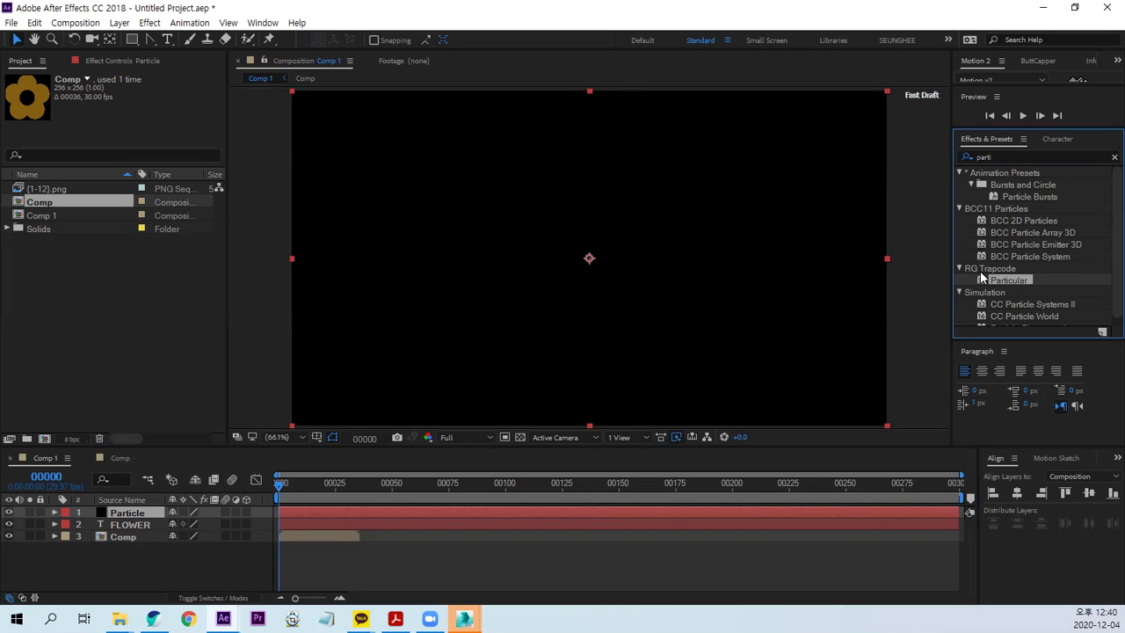
pyautogui.moveTo(1014, 280); pyautogui.dragTo(576, 529)
pyautogui.click(553, 485)
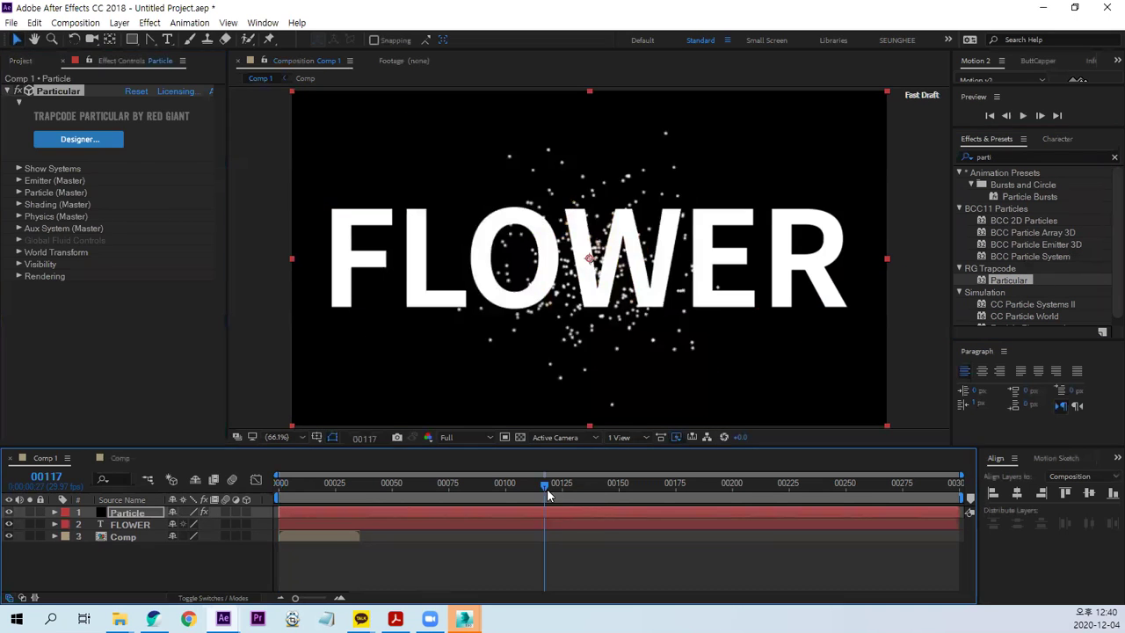
pyautogui.click(603, 499)
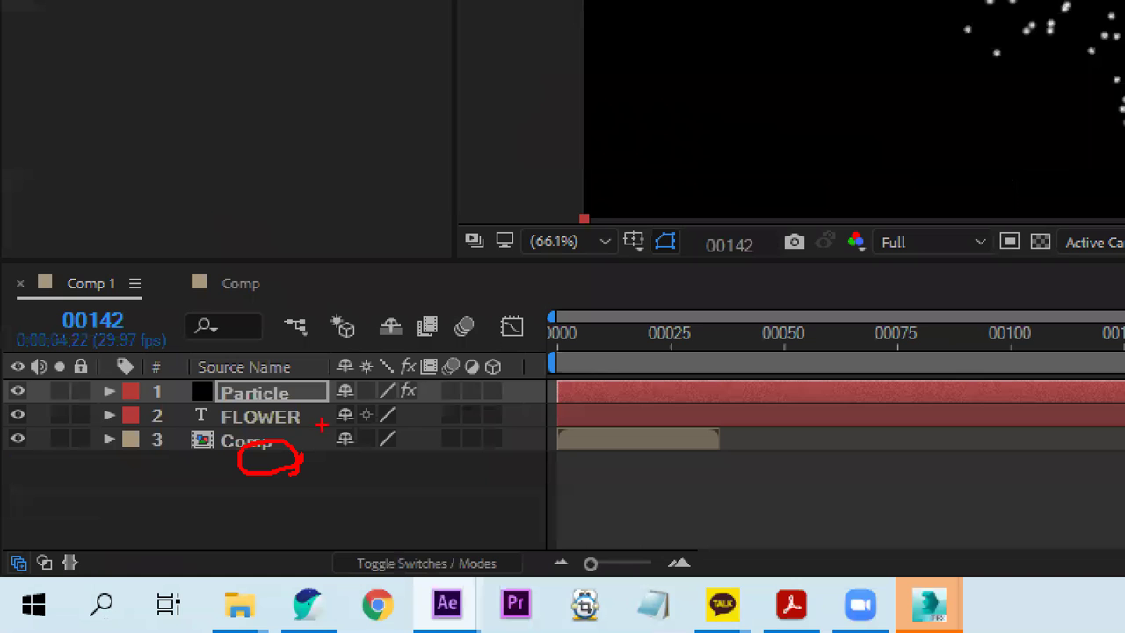
pyautogui.moveTo(322, 425); pyautogui.dragTo(325, 419)
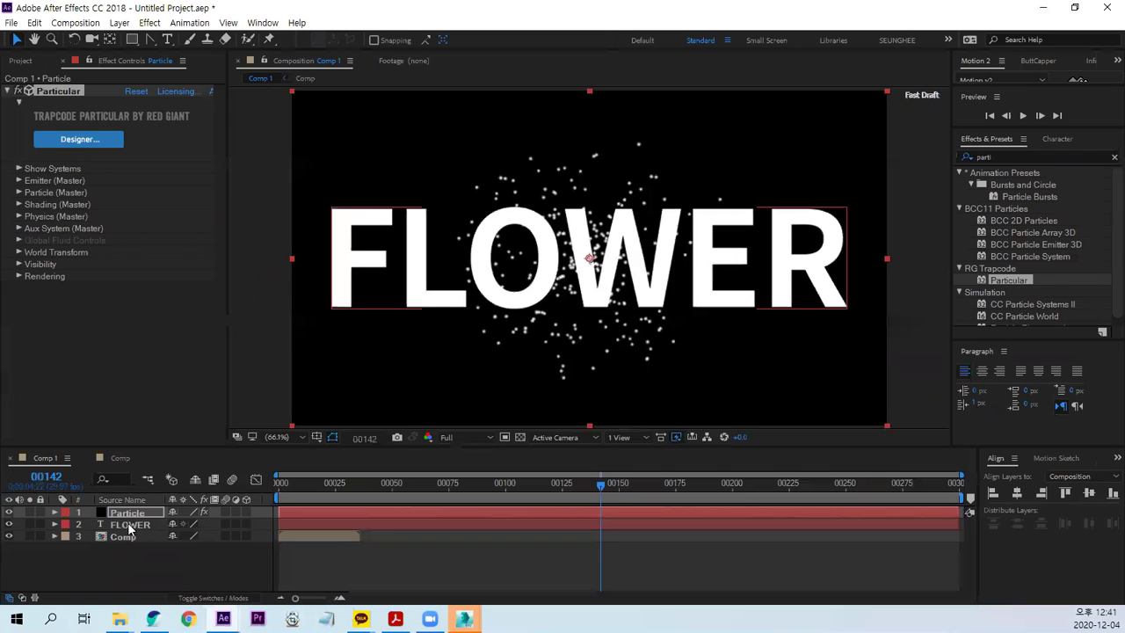
# Pre-compose the FLOWER text layer as FLOWER Comp 1
pyautogui.rightClick(129, 526)
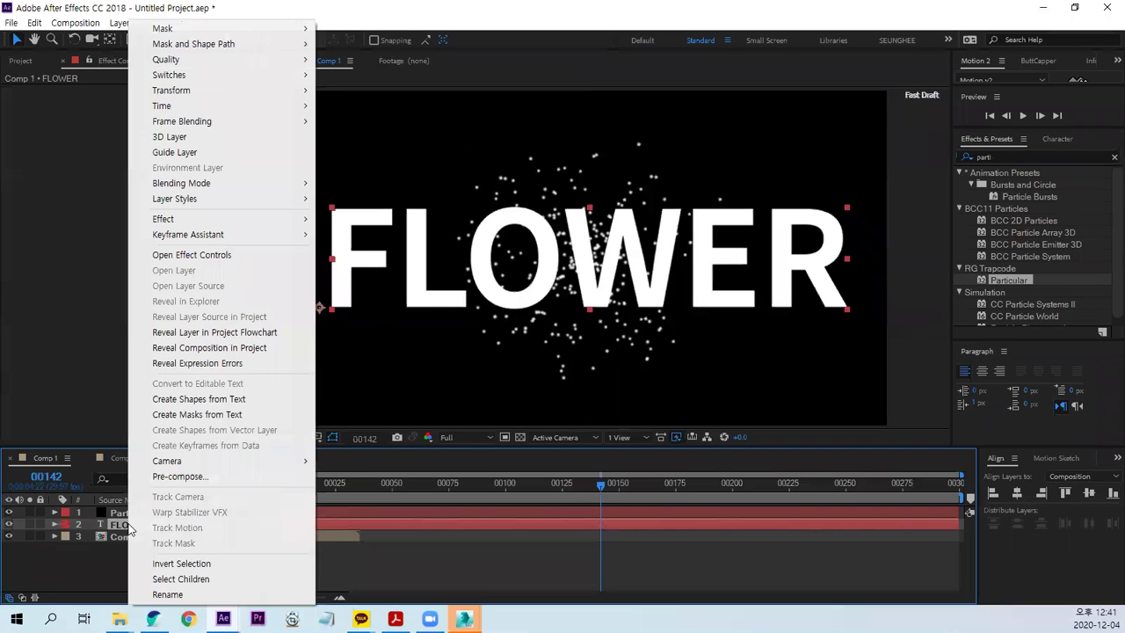
pyautogui.click(180, 475)
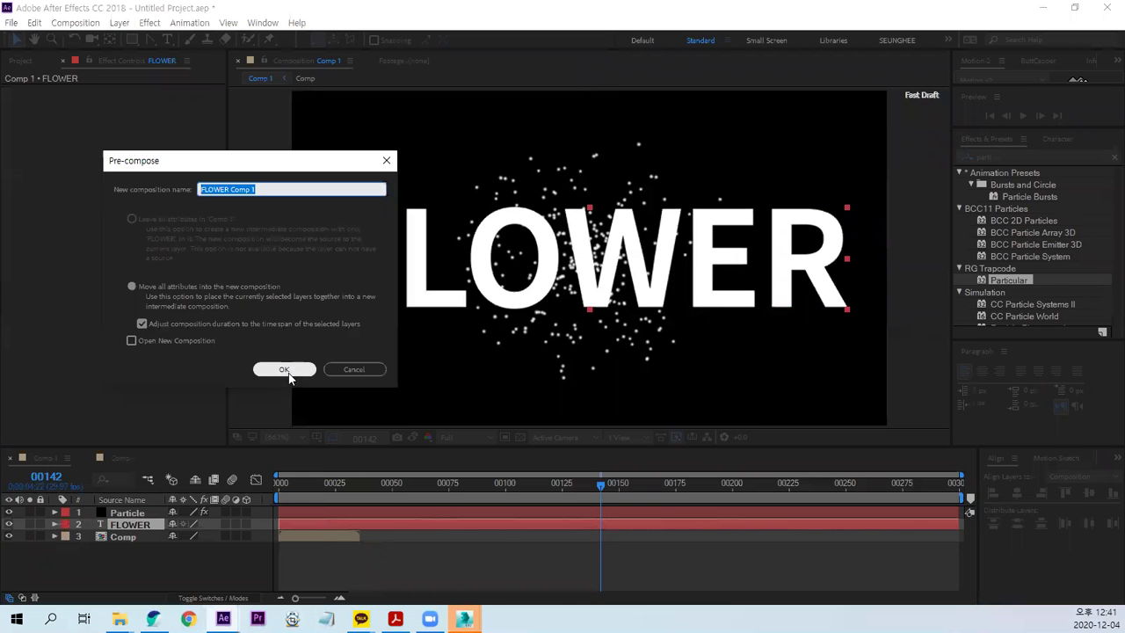
pyautogui.press('Return')
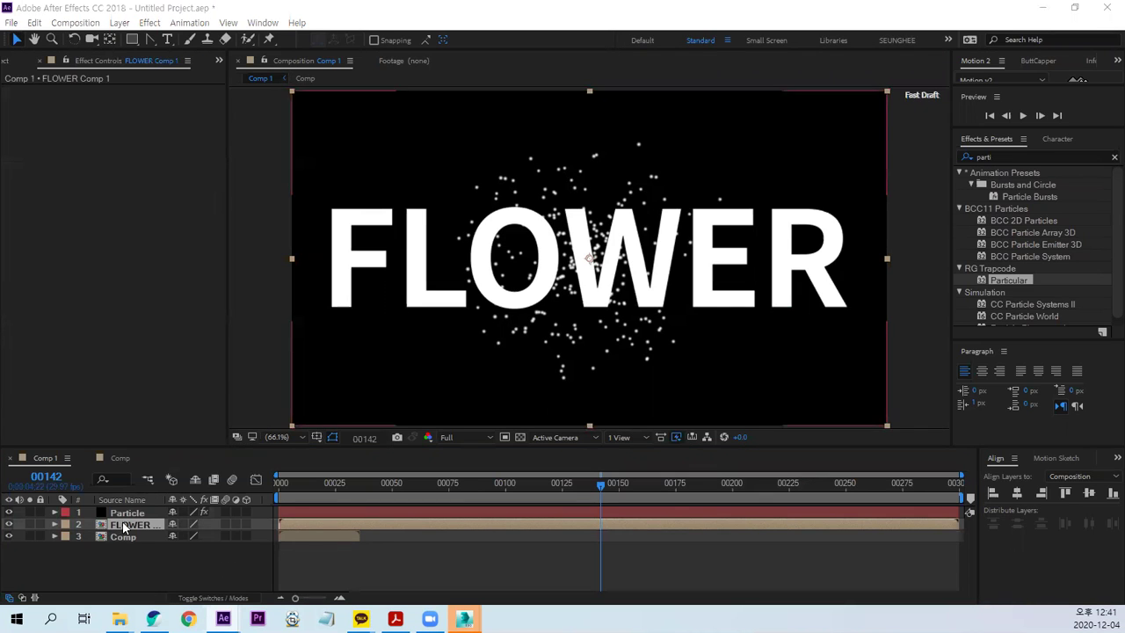
# Turn on the 3D Layer switch for the FLOWER Comp 1 precomp
pyautogui.click(246, 525)
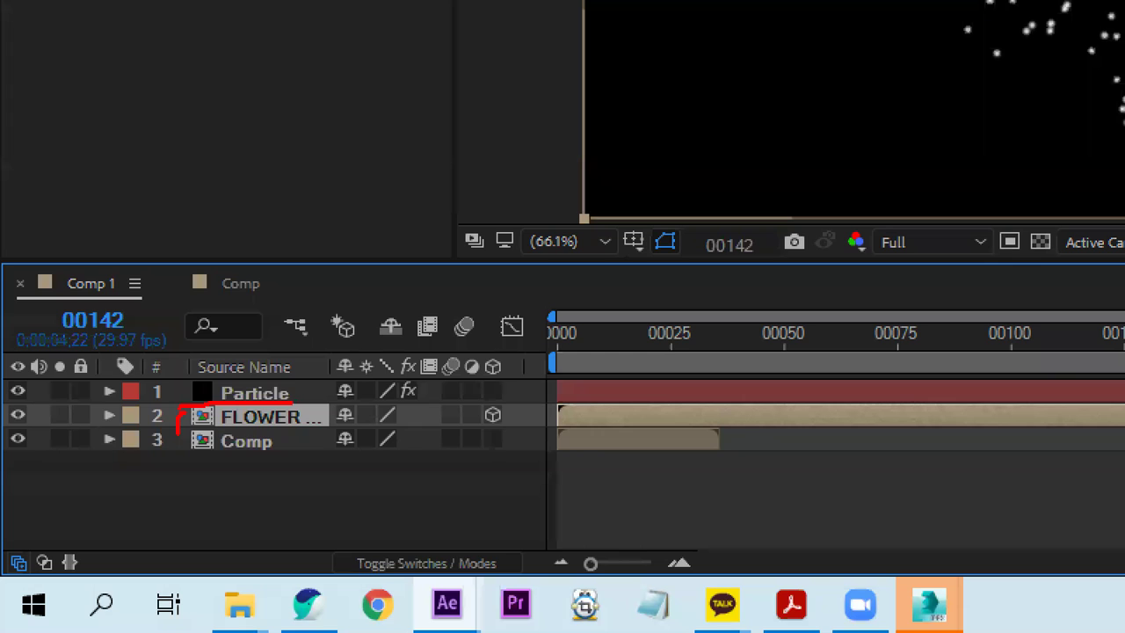
pyautogui.moveTo(179, 429); pyautogui.dragTo(330, 411)
pyautogui.moveTo(519, 431)
pyautogui.mouseDown()
pyautogui.moveTo(479, 390)
pyautogui.moveTo(519, 420)
pyautogui.mouseUp()
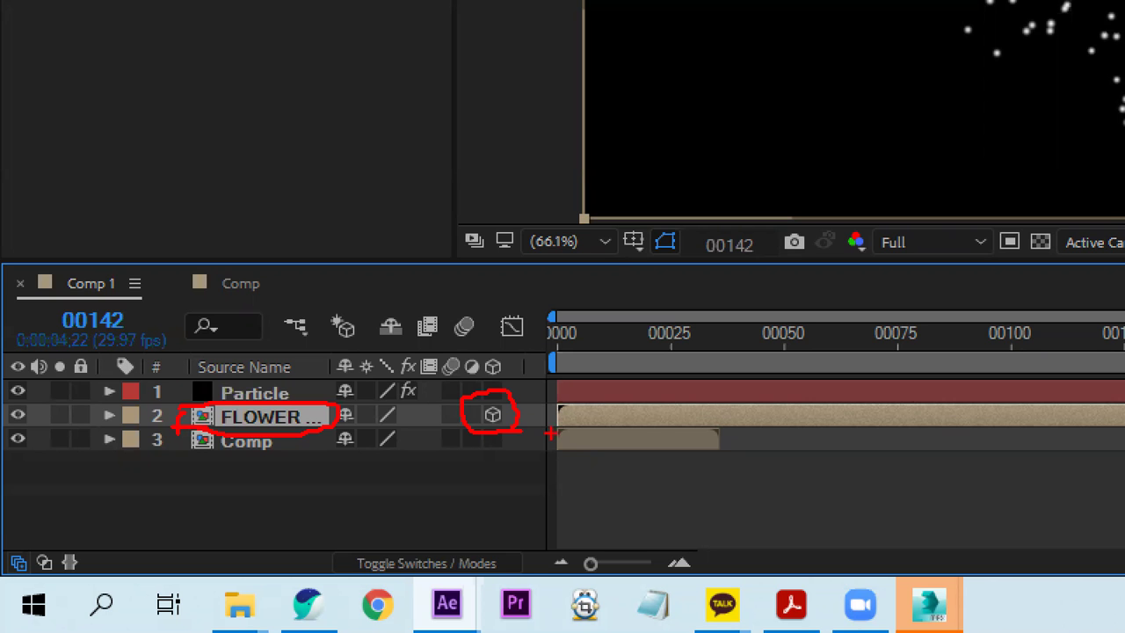
pyautogui.moveTo(514, 408); pyautogui.dragTo(514, 423)
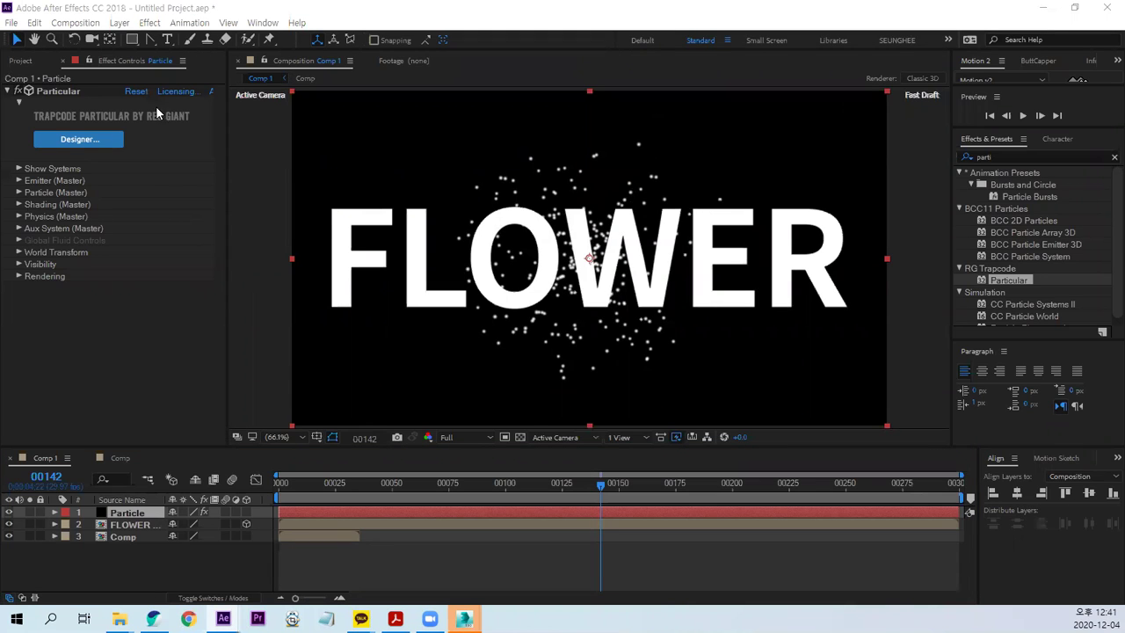
# Set Particular's Particles/sec to 1000
pyautogui.click(26, 181)
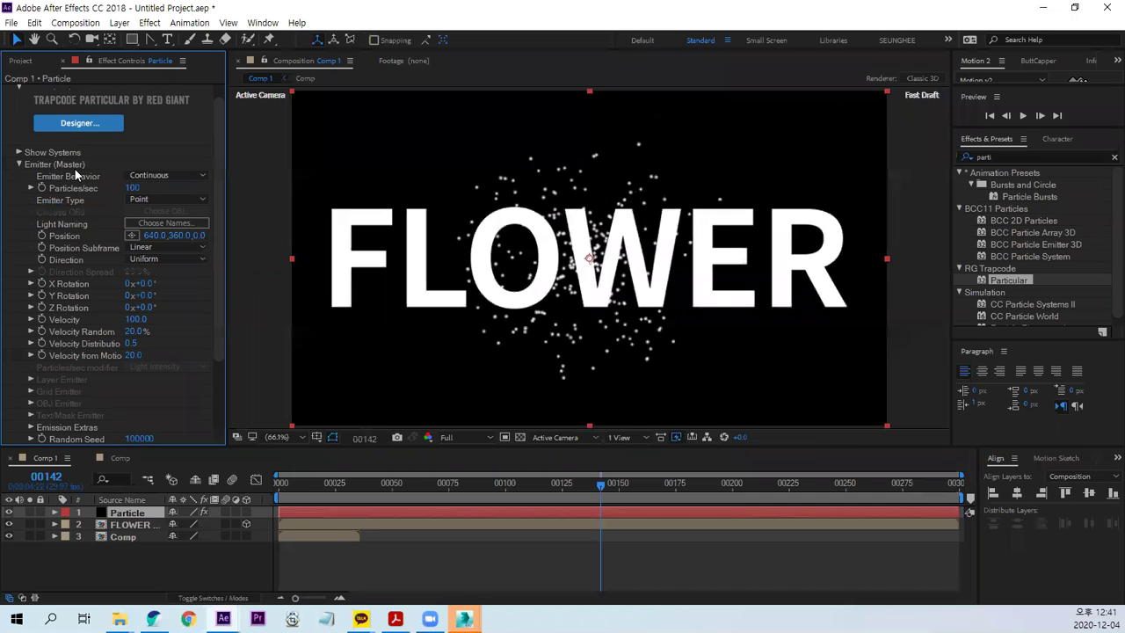
pyautogui.click(132, 188)
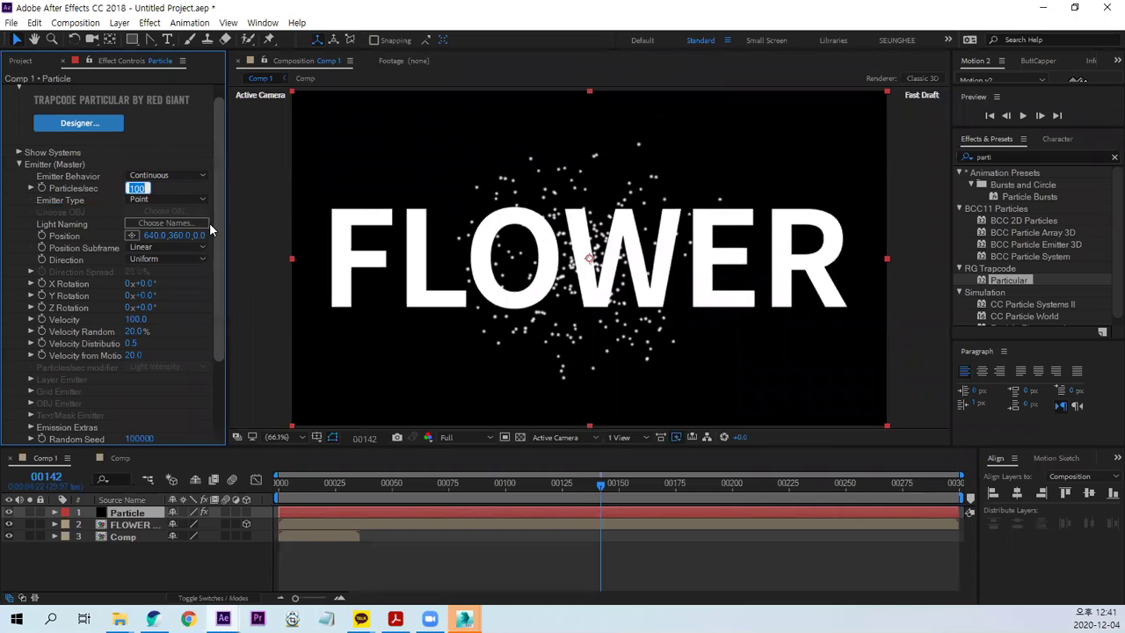
pyautogui.write('1000')
pyautogui.press('Return')
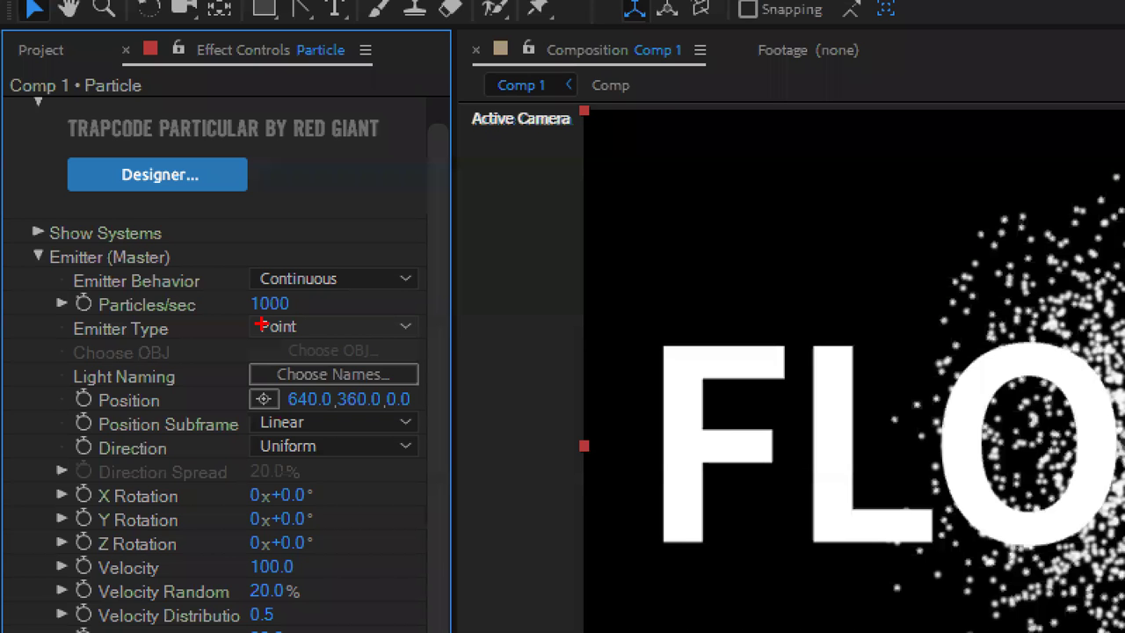
# Change the Emitter Type to Layer and choose FLOWER Comp 1 as the emitter layer
pyautogui.moveTo(166, 221); pyautogui.dragTo(171, 221)
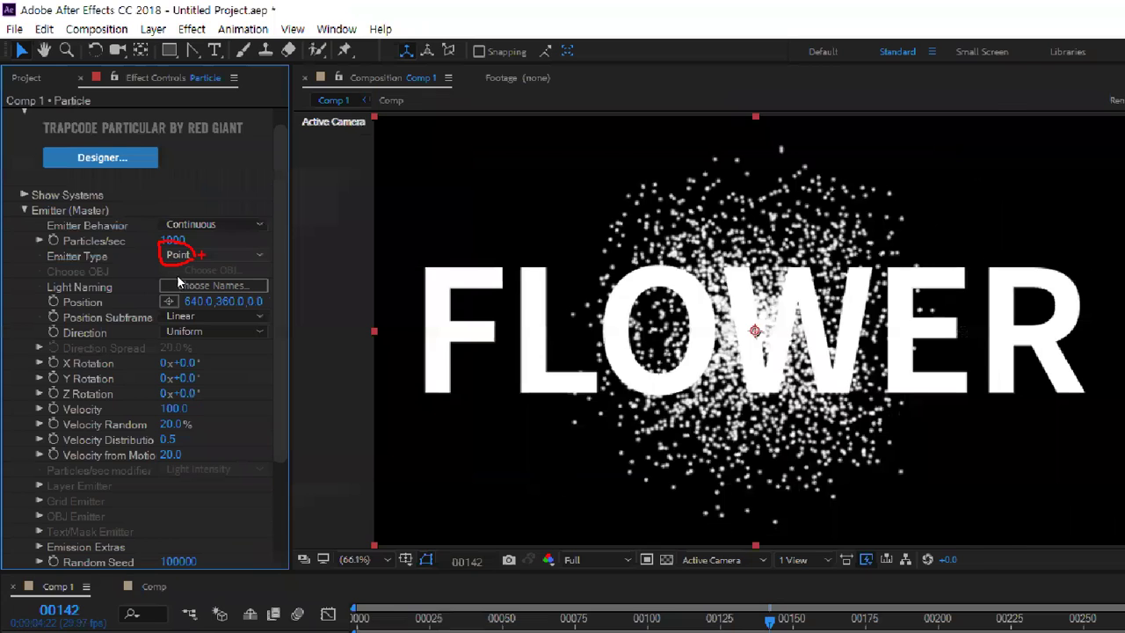
pyautogui.click(167, 199)
pyautogui.click(172, 293)
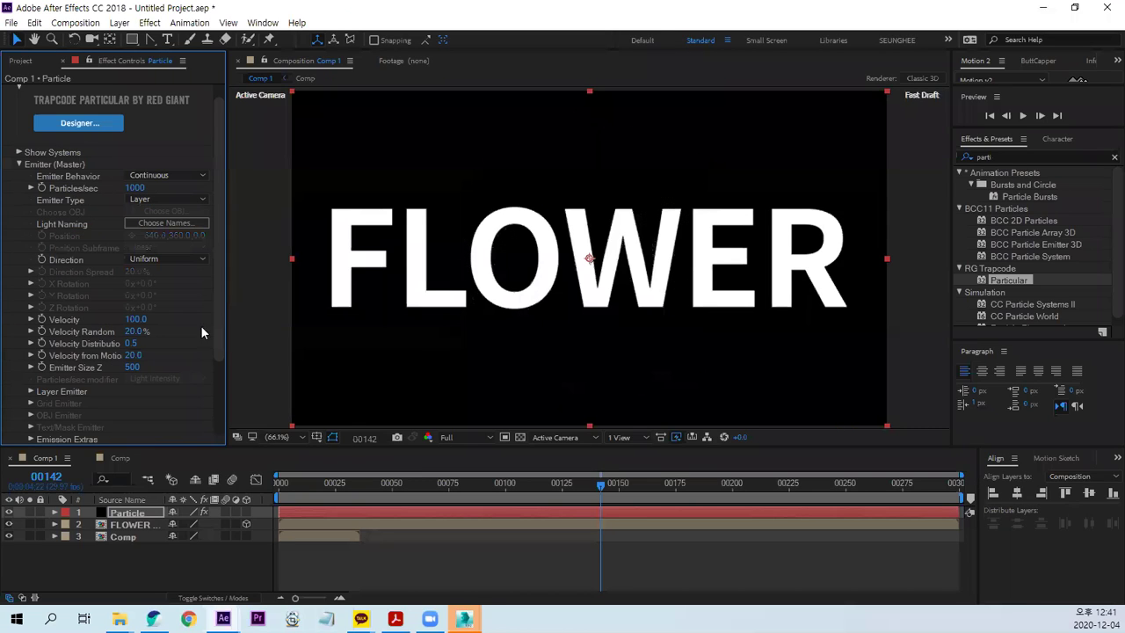
pyautogui.click(31, 391)
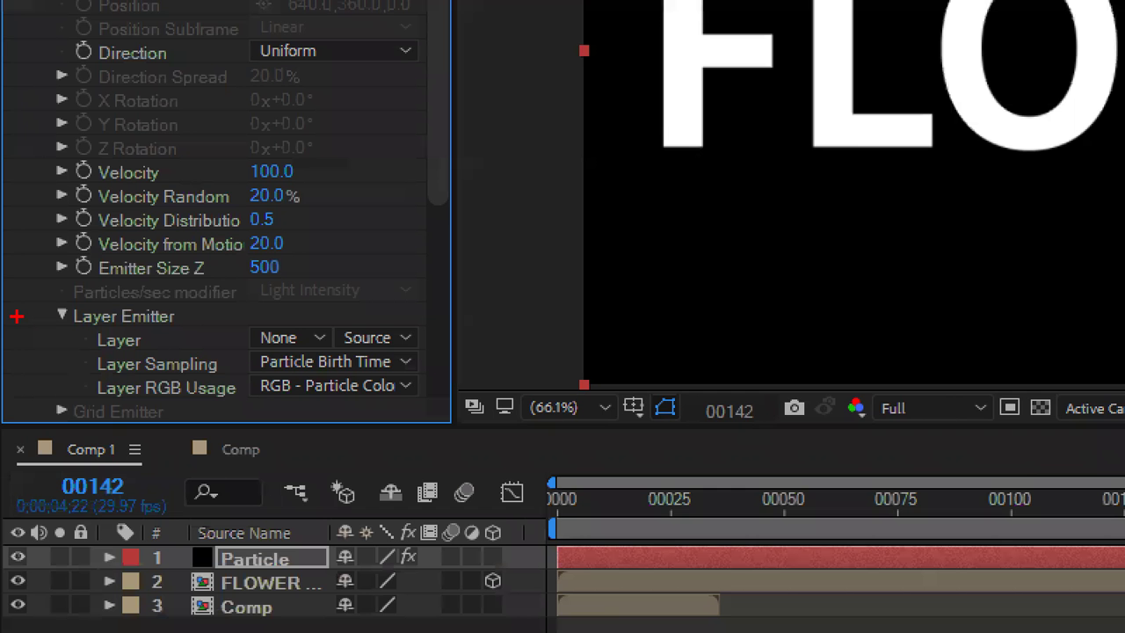
pyautogui.moveTo(33, 323); pyautogui.dragTo(85, 319)
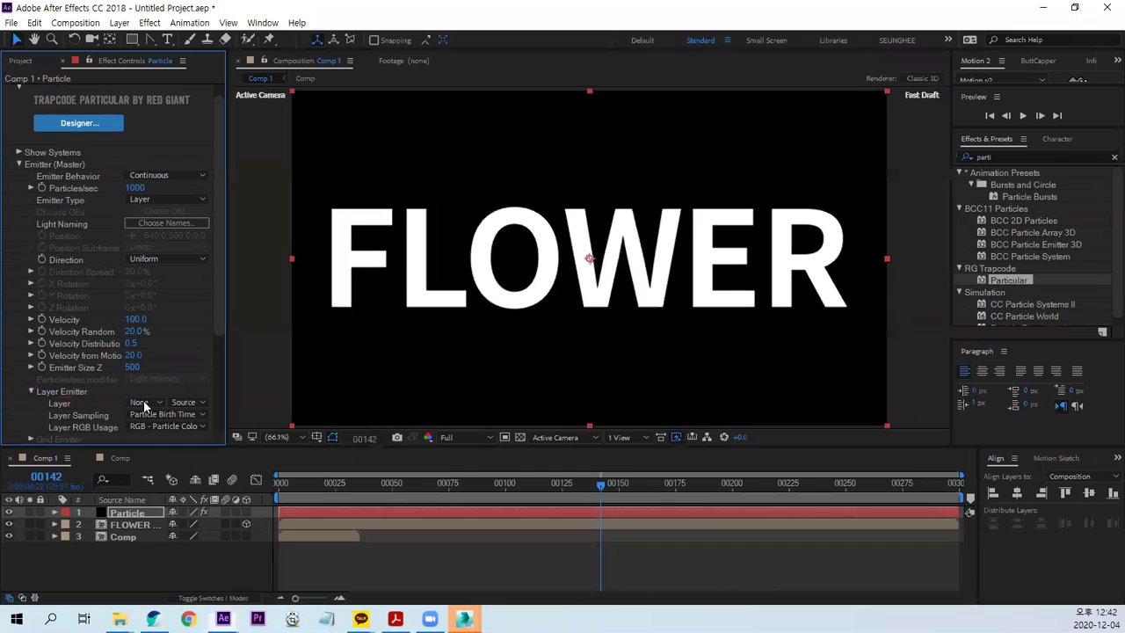
pyautogui.click(143, 400)
pyautogui.click(198, 454)
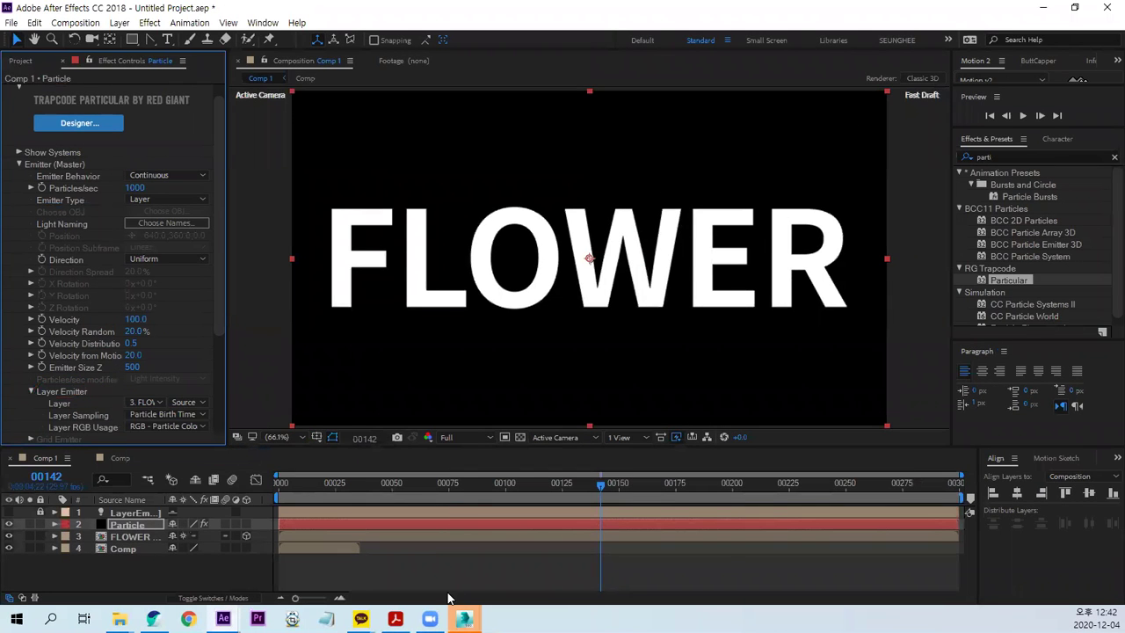
# Hide the FLOWER Comp 1 and Comp layers while previewing the particles
pyautogui.click(9, 536)
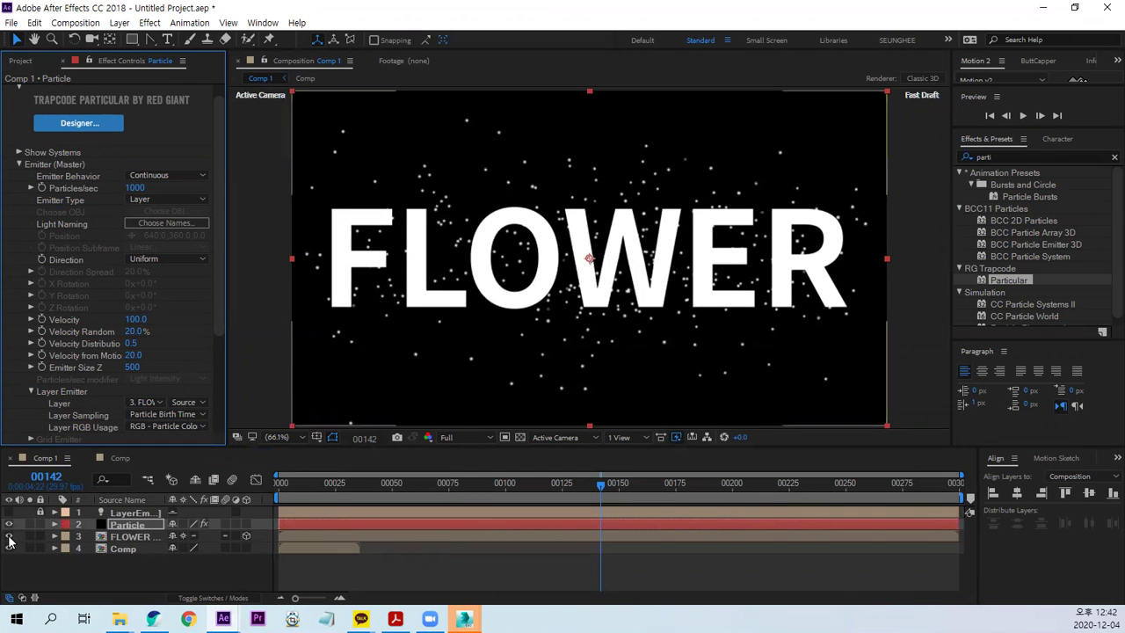
pyautogui.press('Home')
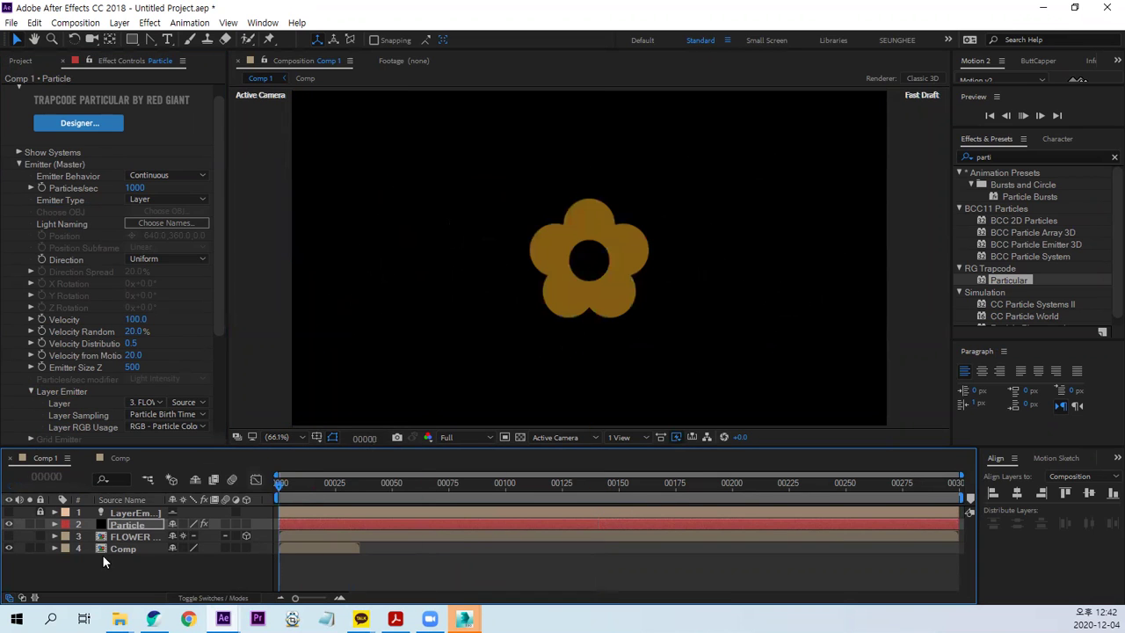
pyautogui.press('space')
pyautogui.click(10, 548)
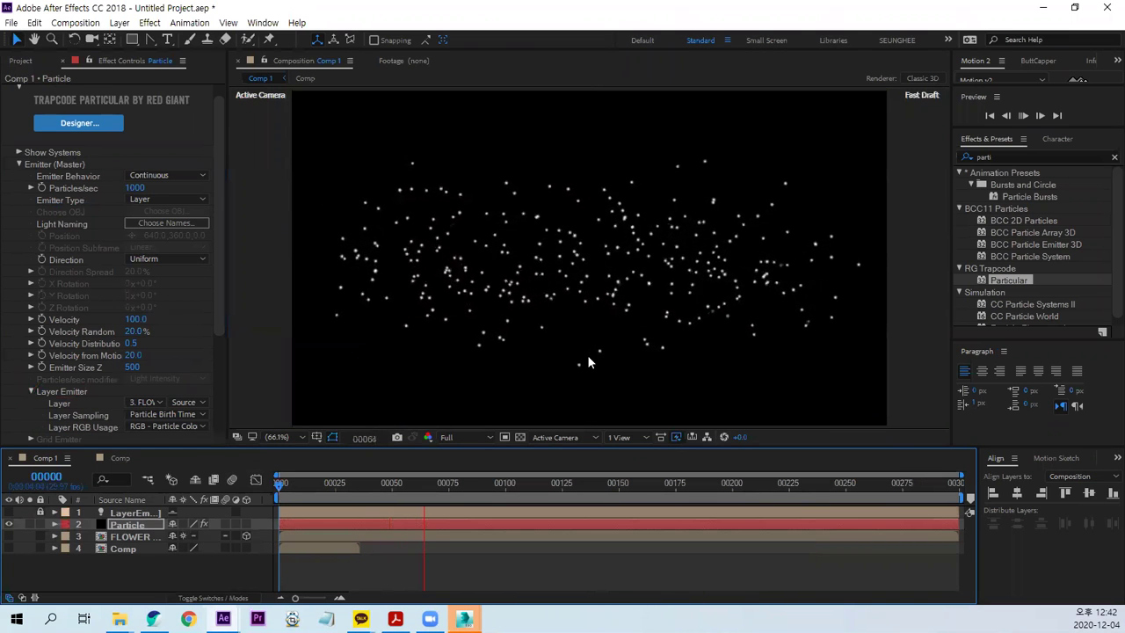
pyautogui.press('space')
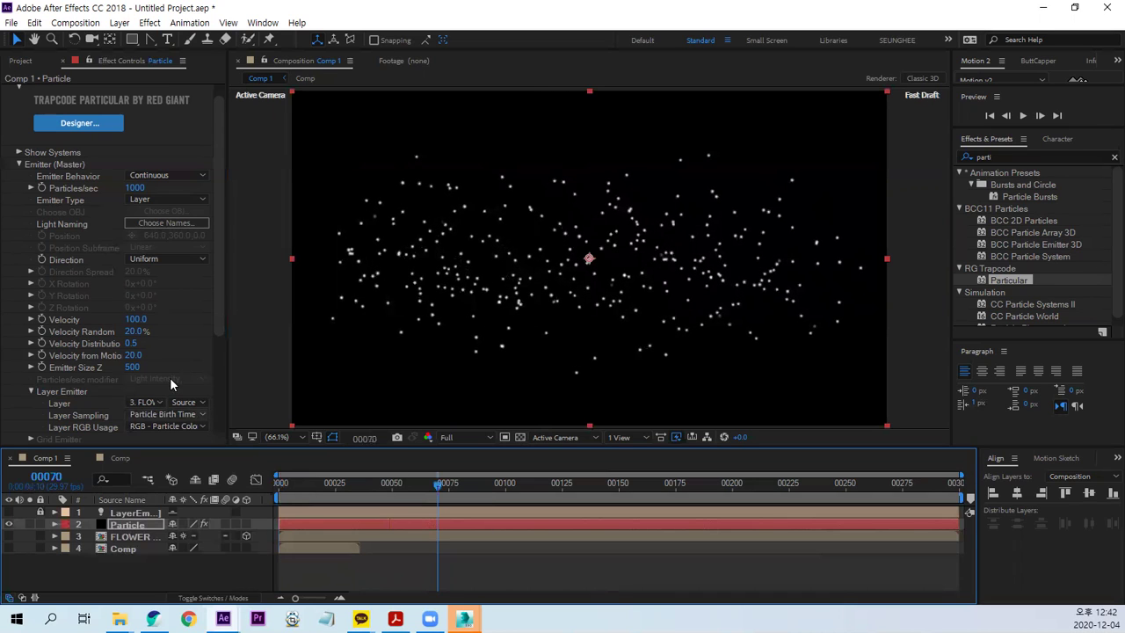
# Set Particular's Velocity to 0 and Velocity Random to 0%
pyautogui.click(135, 319)
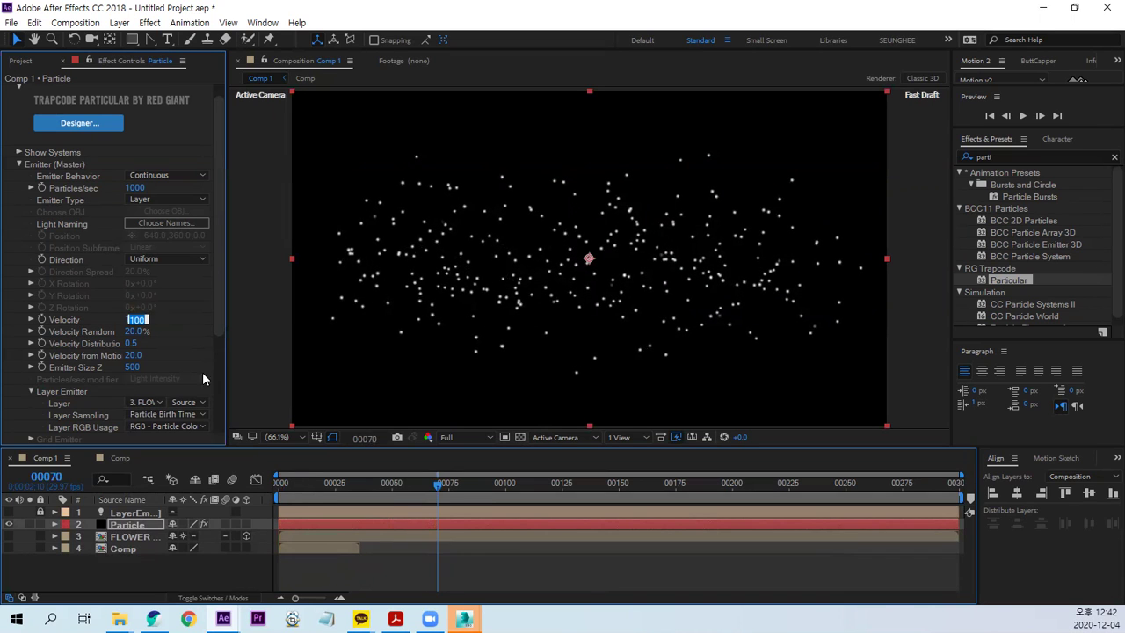
pyautogui.write('0')
pyautogui.press('Return')
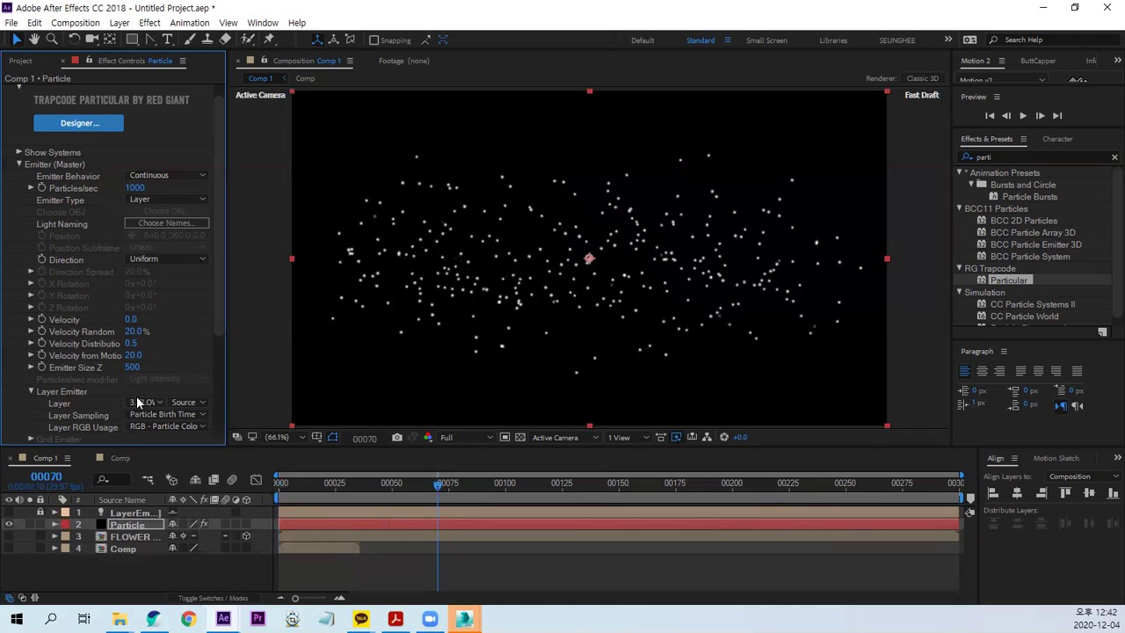
pyautogui.click(137, 331)
pyautogui.write('0')
pyautogui.press('Return')
# At frame 177, raise Particles/sec to 5000 so particles densely spell FLOWER
pyautogui.click(444, 489)
pyautogui.click(617, 485)
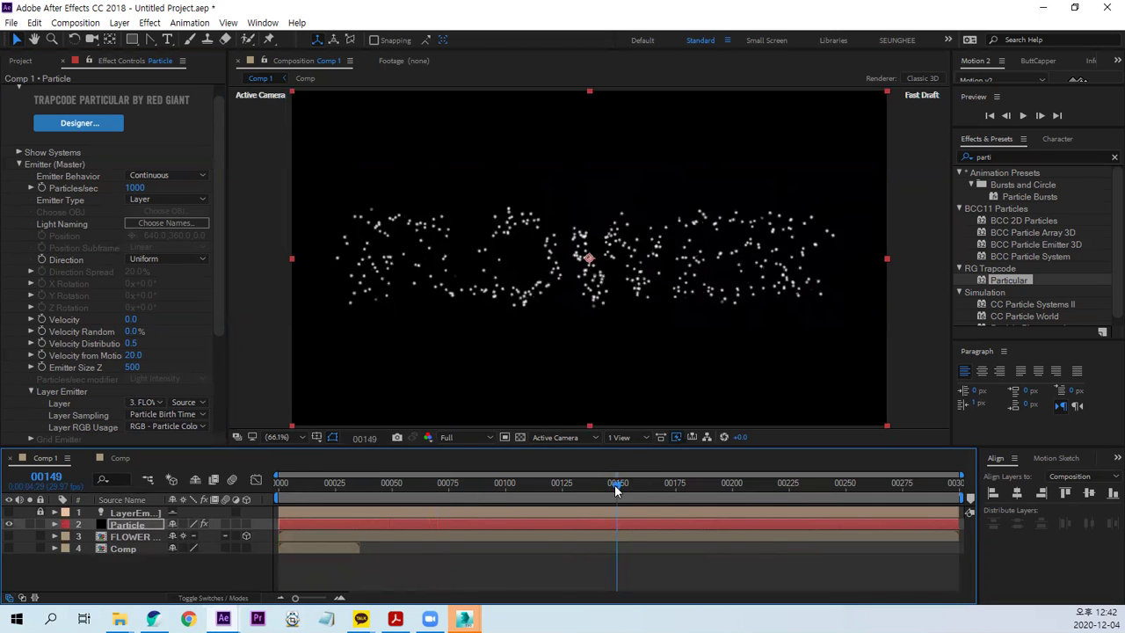
pyautogui.moveTo(399, 484); pyautogui.dragTo(680, 502)
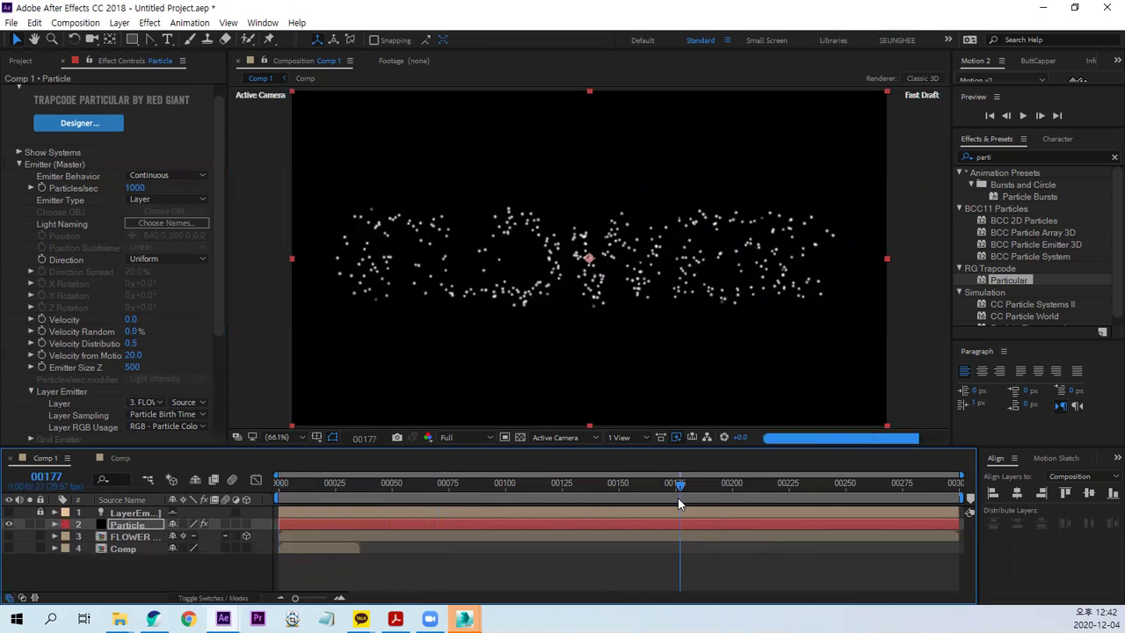
pyautogui.click(137, 188)
pyautogui.write('500')
pyautogui.press('Return')
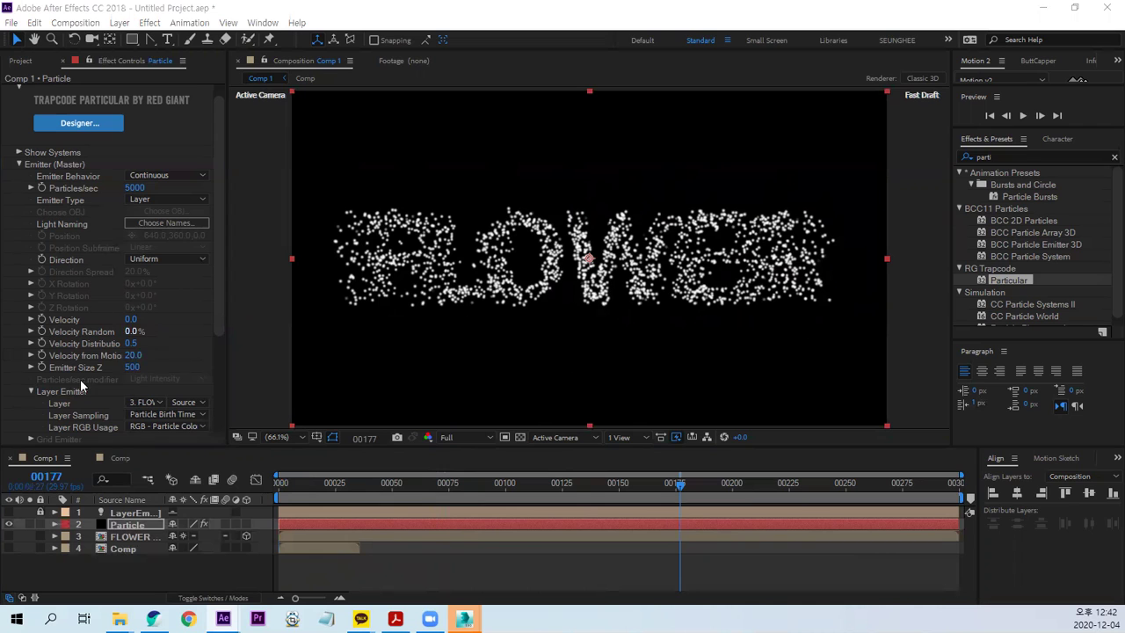
pyautogui.moveTo(218, 329); pyautogui.dragTo(189, 421)
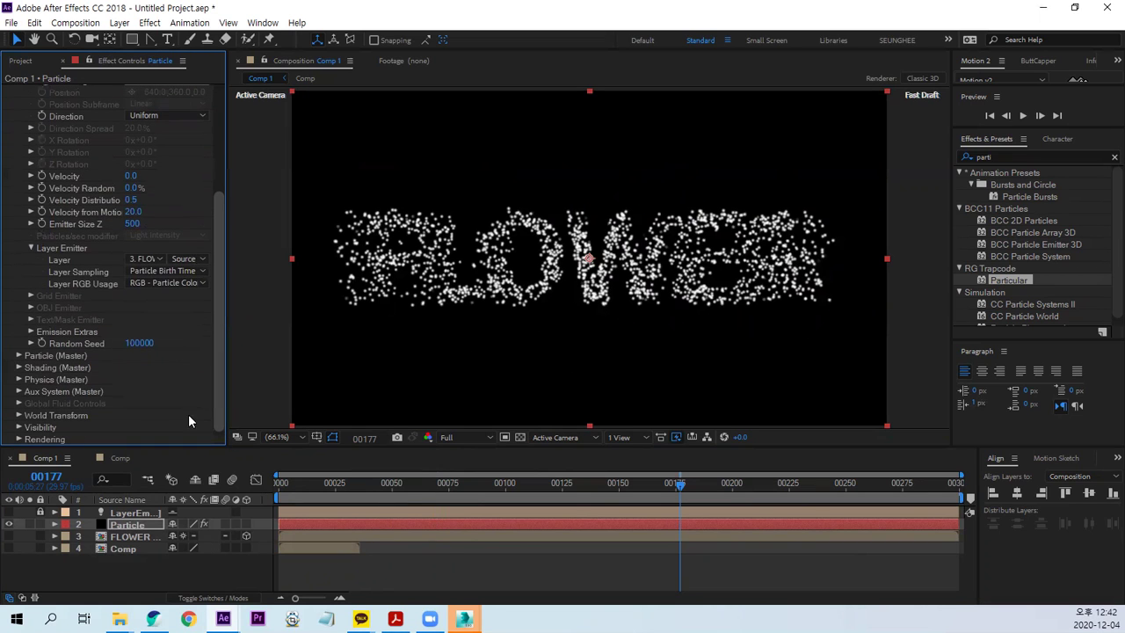
# In Particle (Master), set Particle Type to Sprite with Texture Layer 4. Comp
pyautogui.click(18, 355)
pyautogui.scroll(-5, 65, 301)
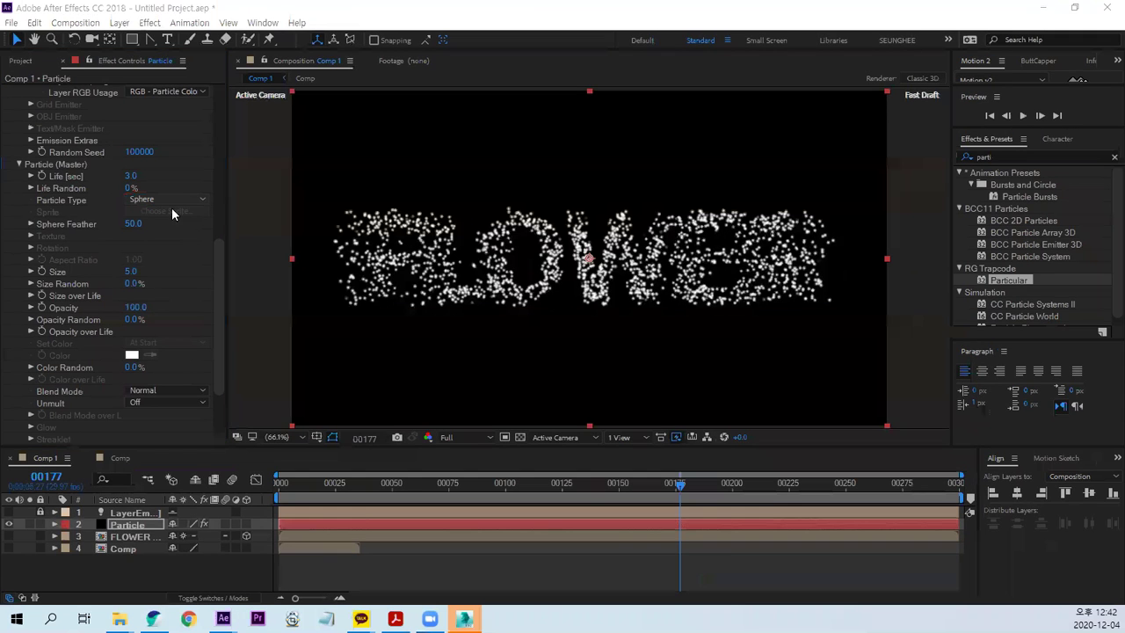
pyautogui.click(155, 200)
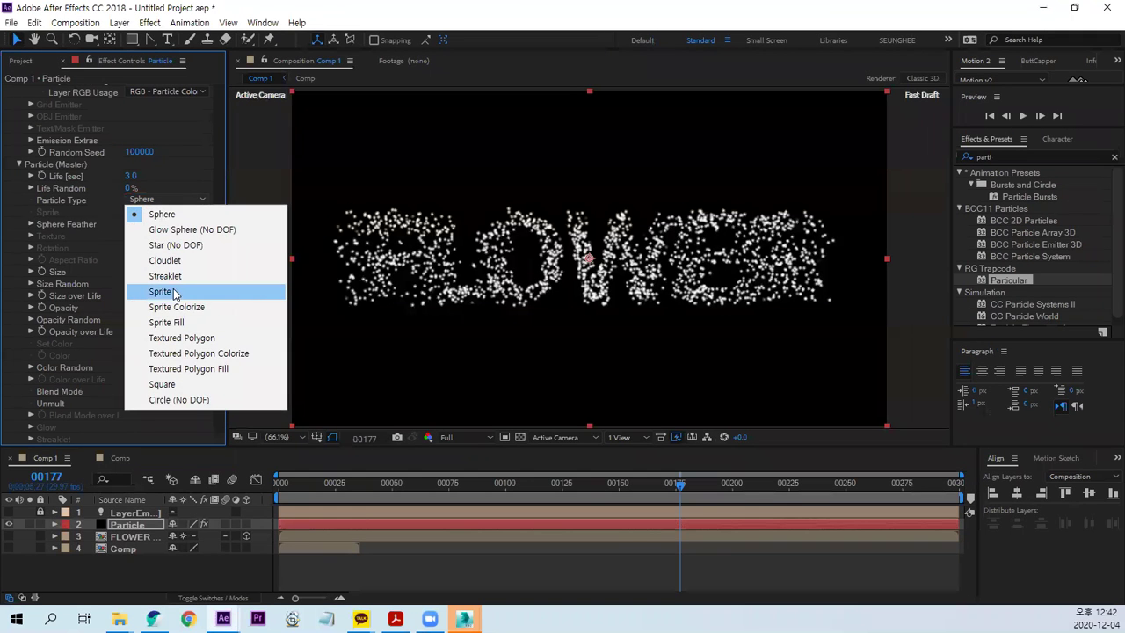
pyautogui.click(253, 295)
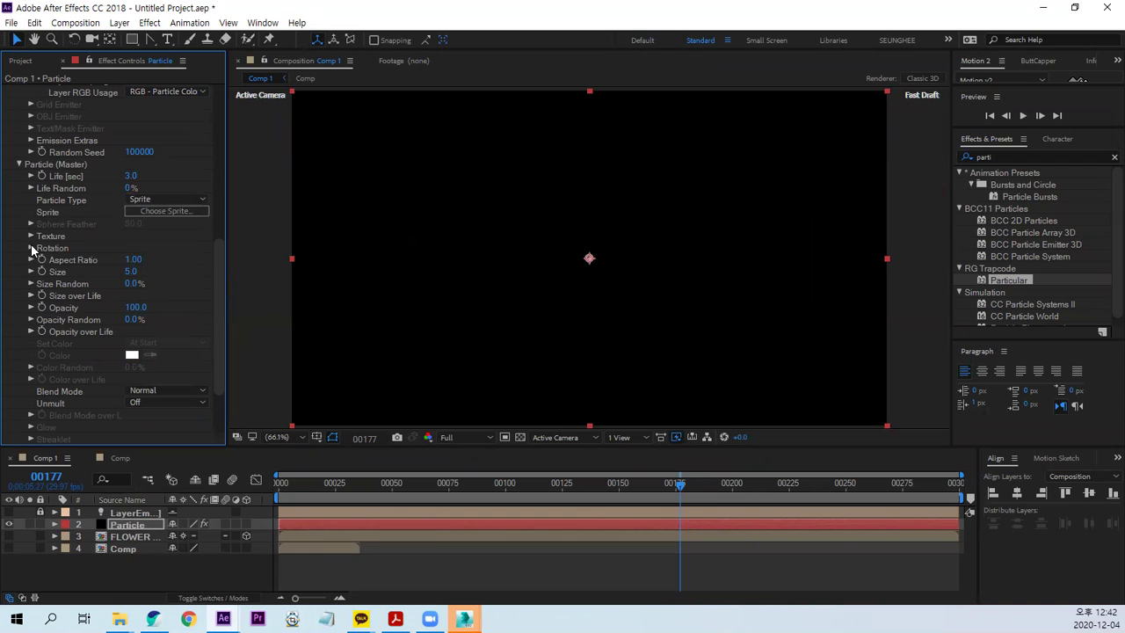
pyautogui.click(32, 236)
pyautogui.click(145, 247)
pyautogui.click(270, 312)
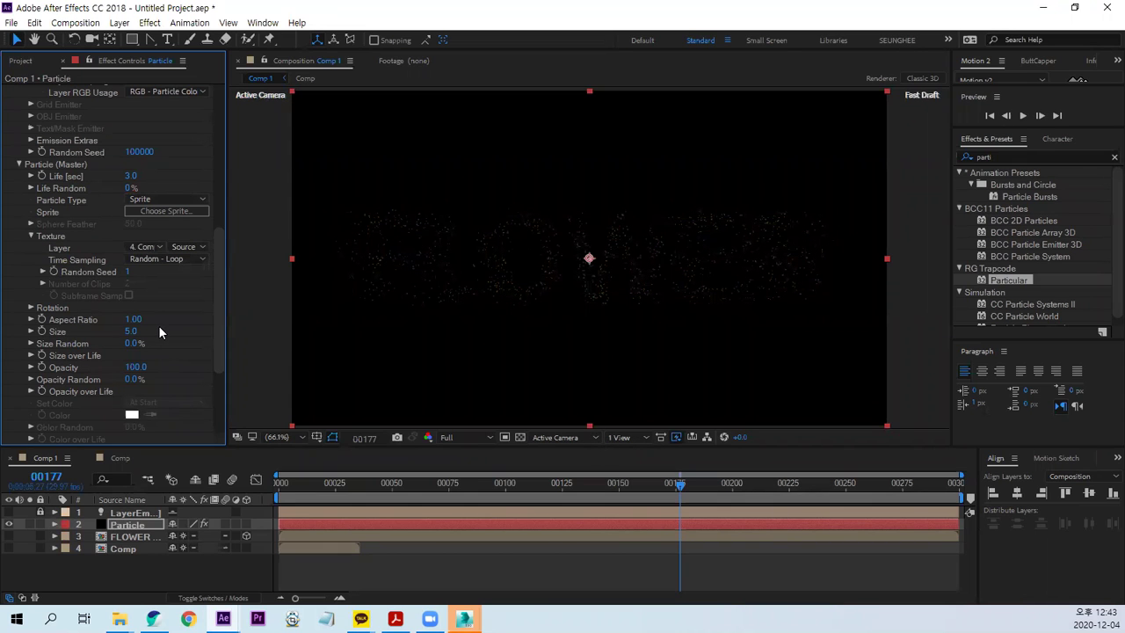
# Set the particle Size to 100
pyautogui.click(130, 331)
pyautogui.write('100')
pyautogui.press('Return')
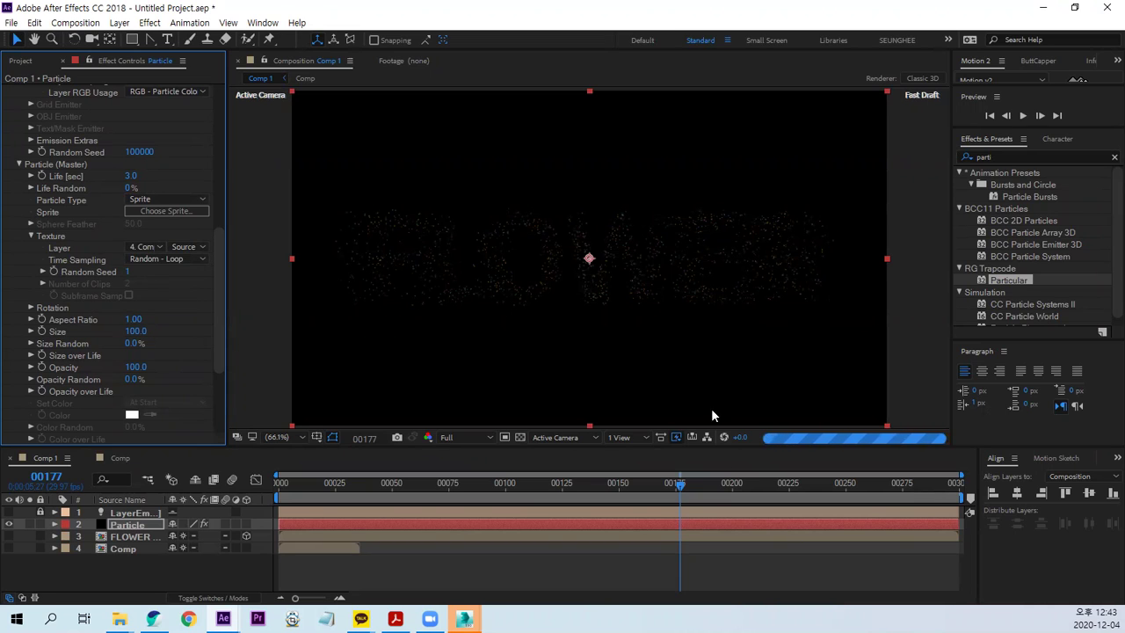
# Reduce the particle Size to 50 and play the preview to see the flowers
pyautogui.click(136, 331)
pyautogui.write('50')
pyautogui.press('Return')
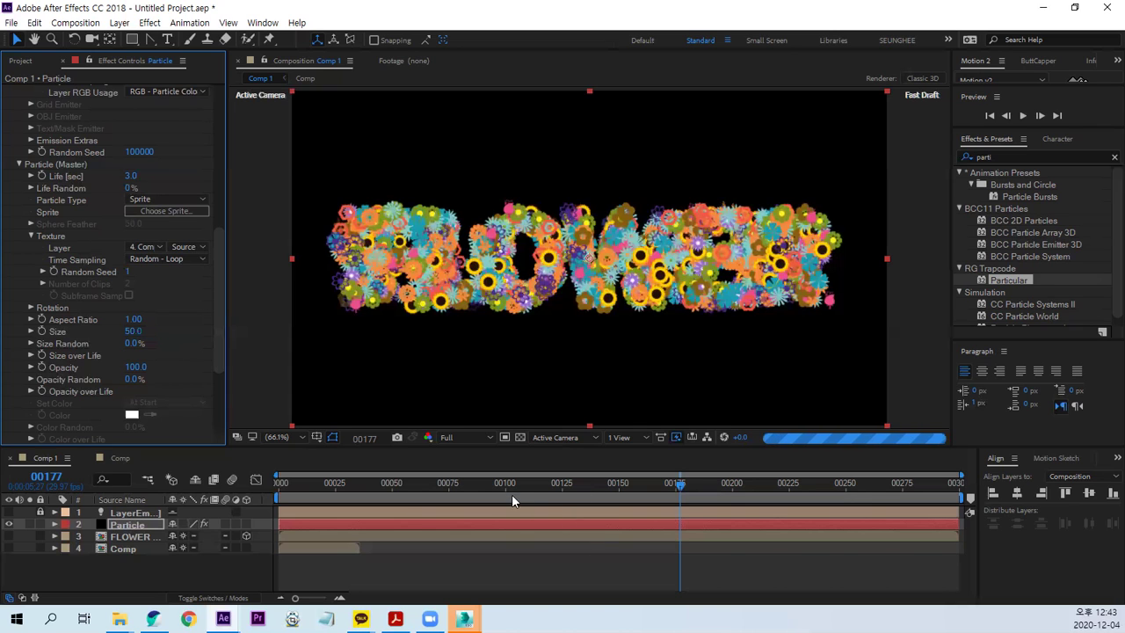
pyautogui.click(394, 486)
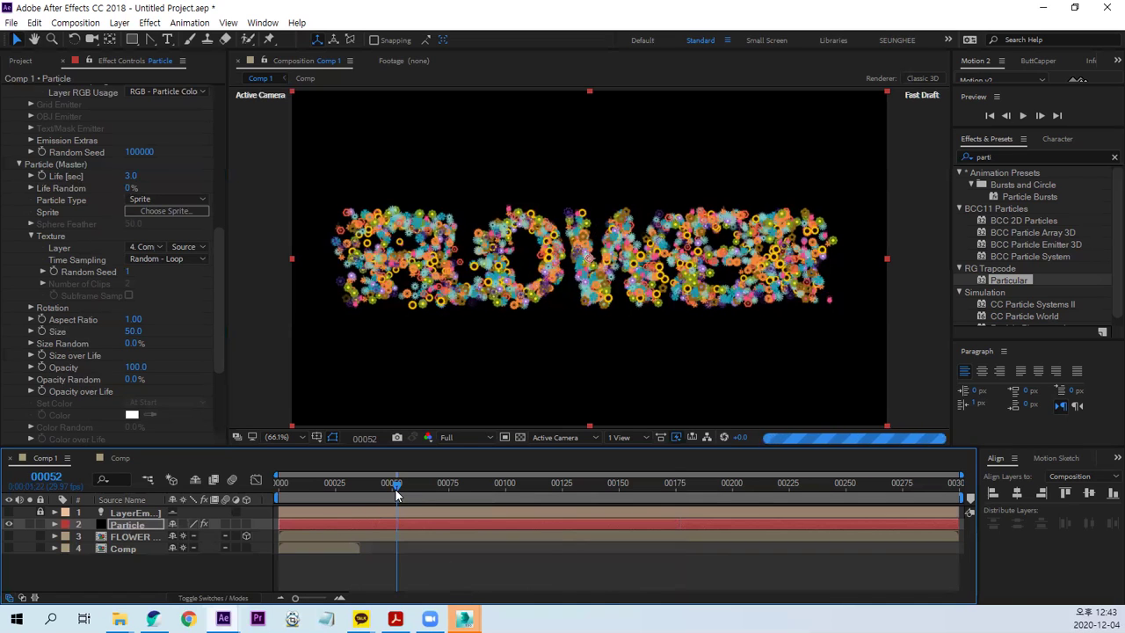
pyautogui.press('space')
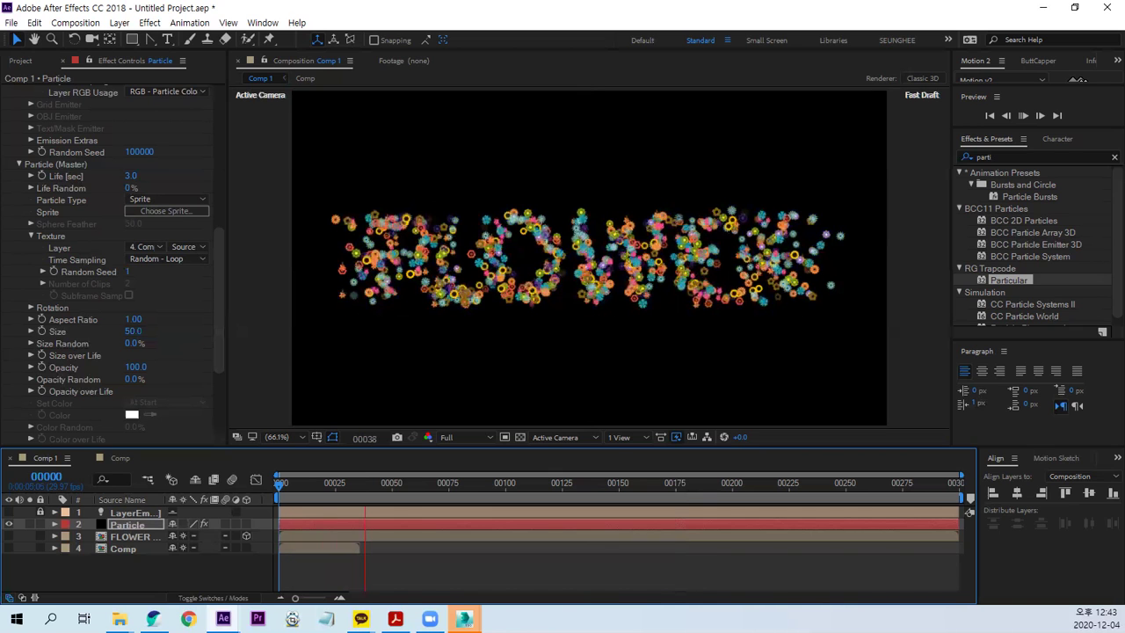
# Stop the preview and set Velocity from Motion to 0
pyautogui.press('space')
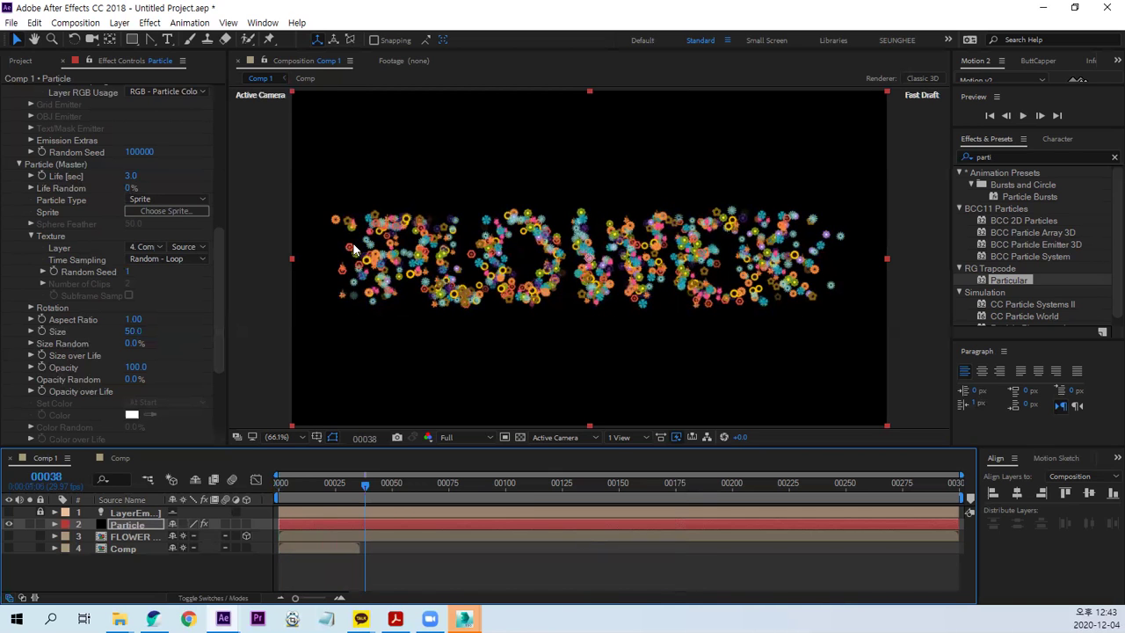
pyautogui.moveTo(220, 264); pyautogui.dragTo(219, 167)
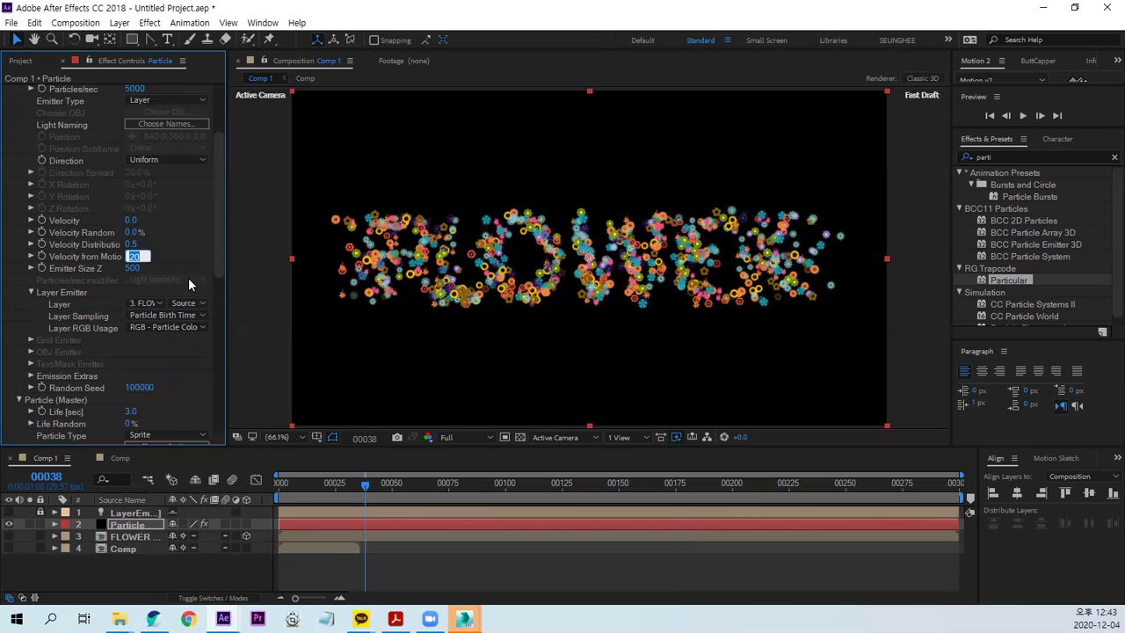
pyautogui.write('0')
pyautogui.press('Return')
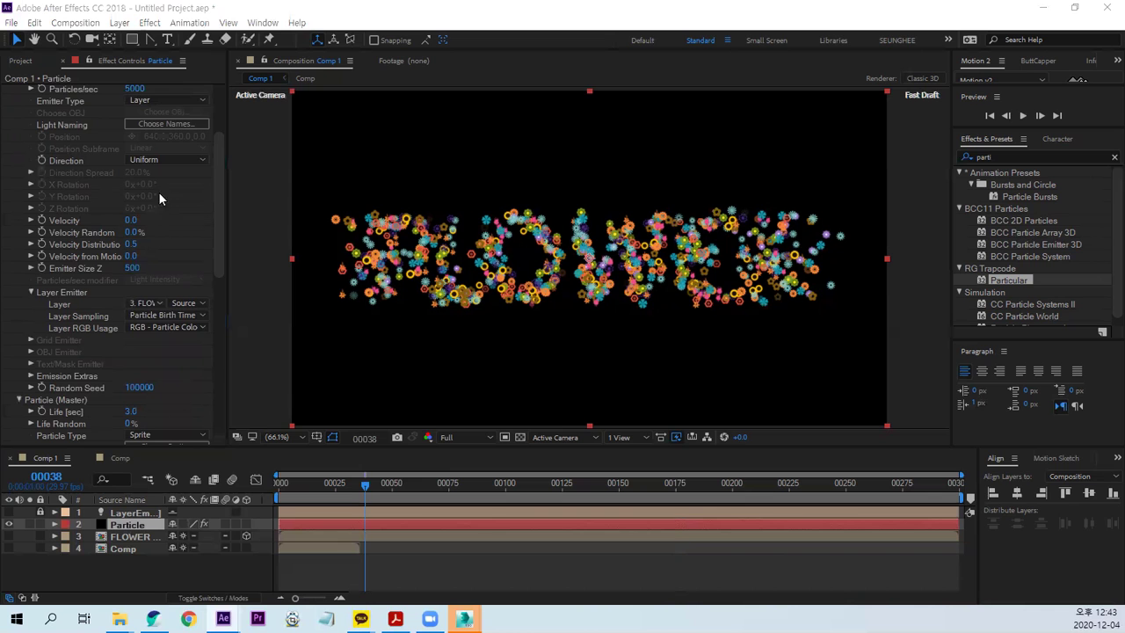
pyautogui.click(190, 278)
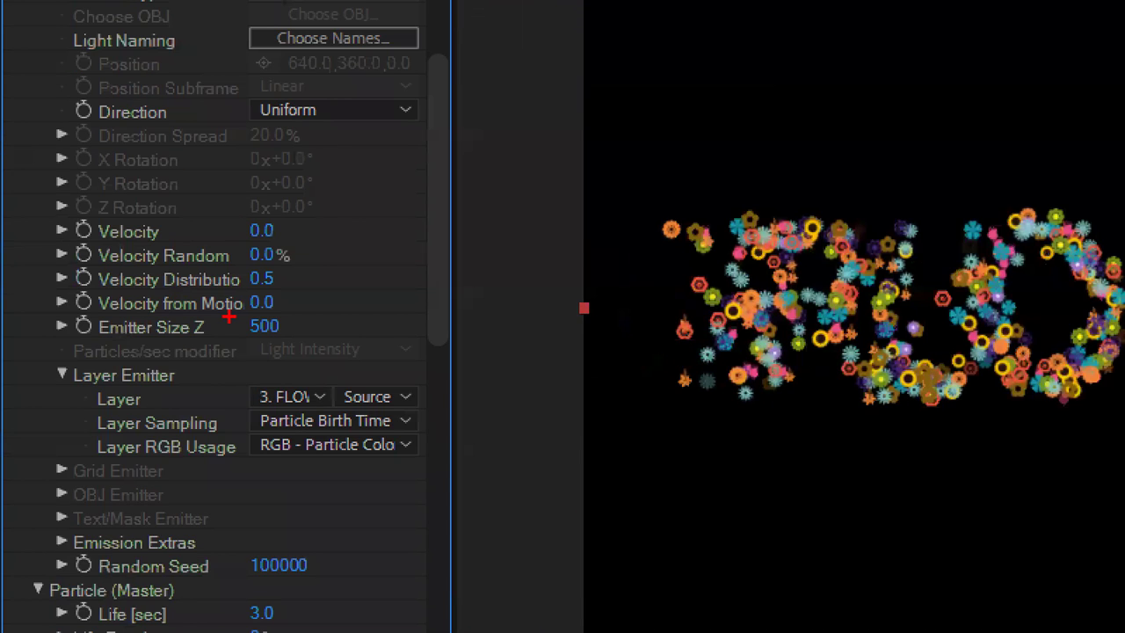
# Mark Emitter Size Z in red, set it to 0, and return to the first frame
pyautogui.moveTo(100, 338); pyautogui.dragTo(274, 337)
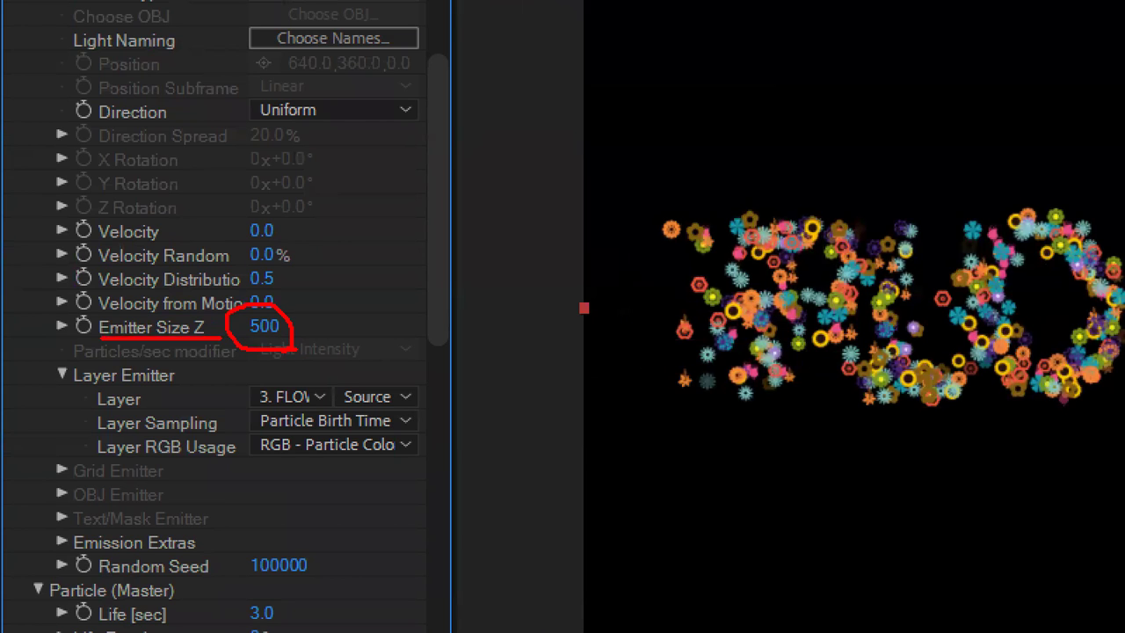
pyautogui.moveTo(762, 151); pyautogui.dragTo(827, 171)
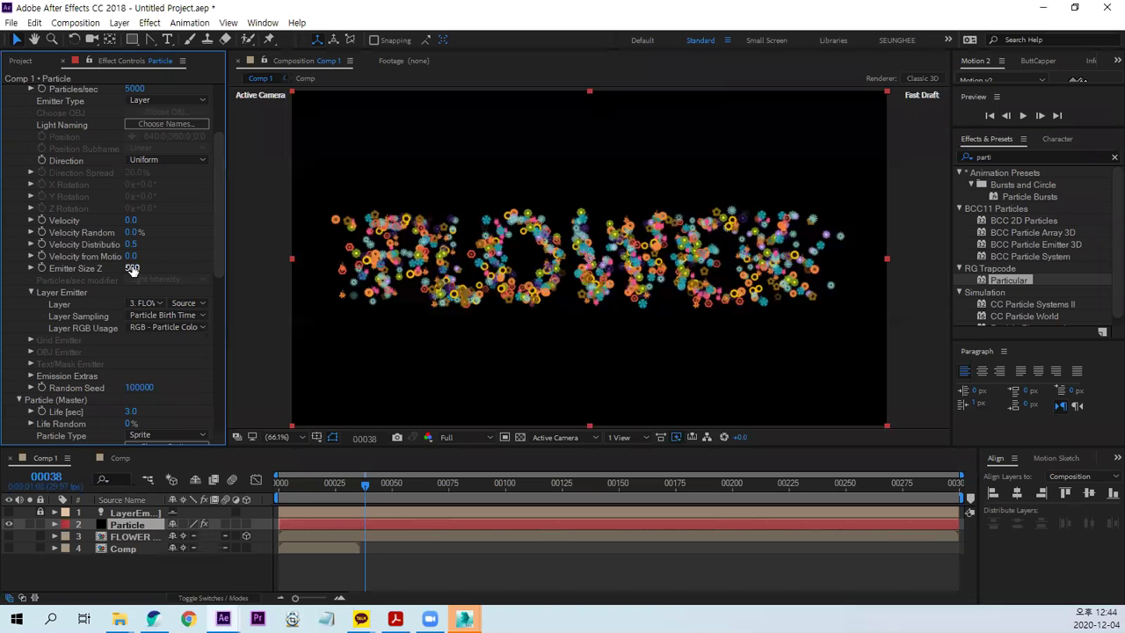
pyautogui.click(132, 267)
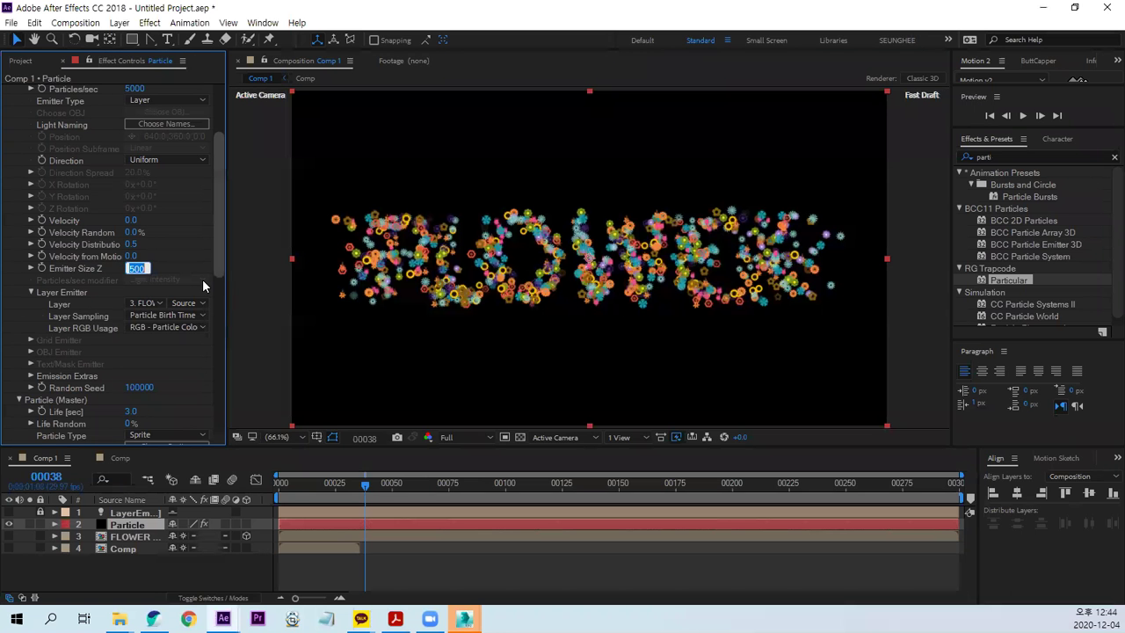
pyautogui.write('0')
pyautogui.press('Return')
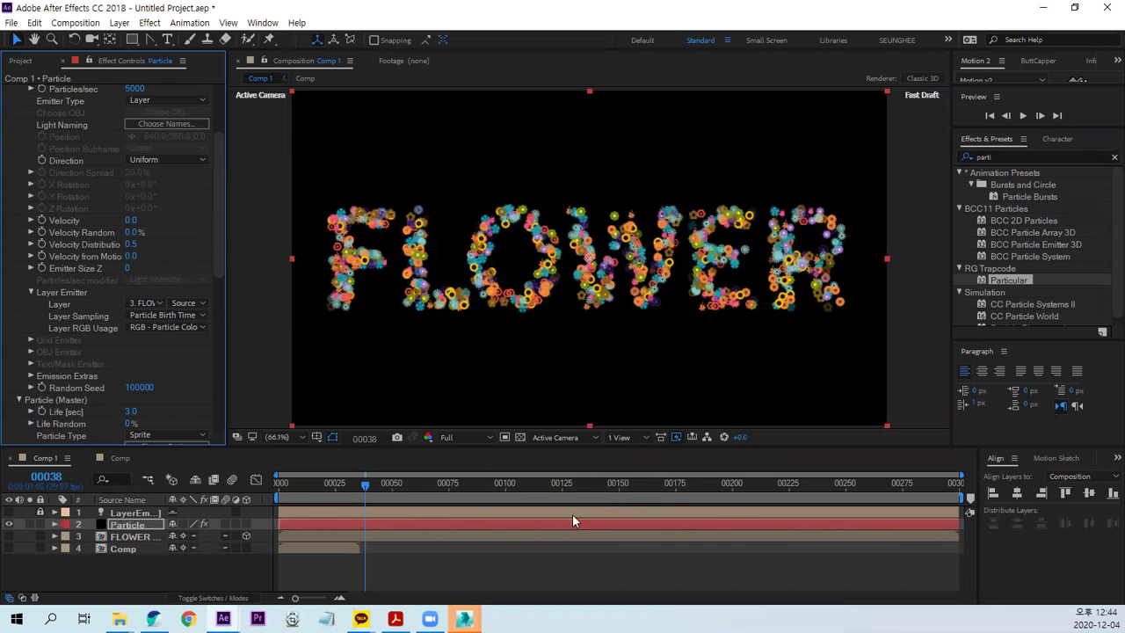
pyautogui.moveTo(369, 492); pyautogui.dragTo(280, 490)
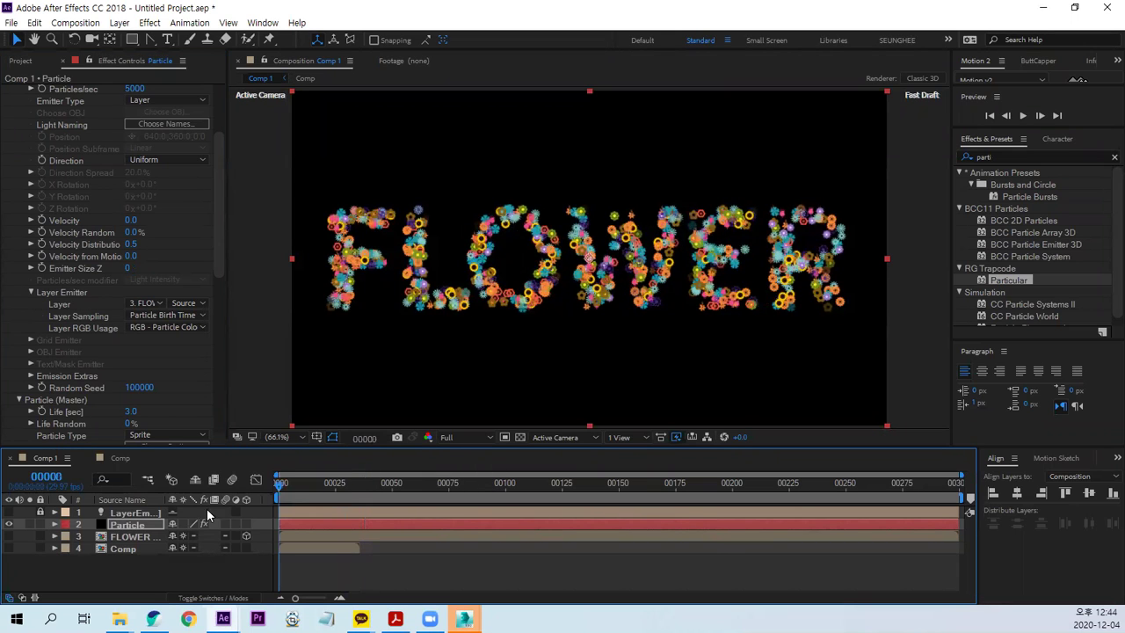
pyautogui.press('space')
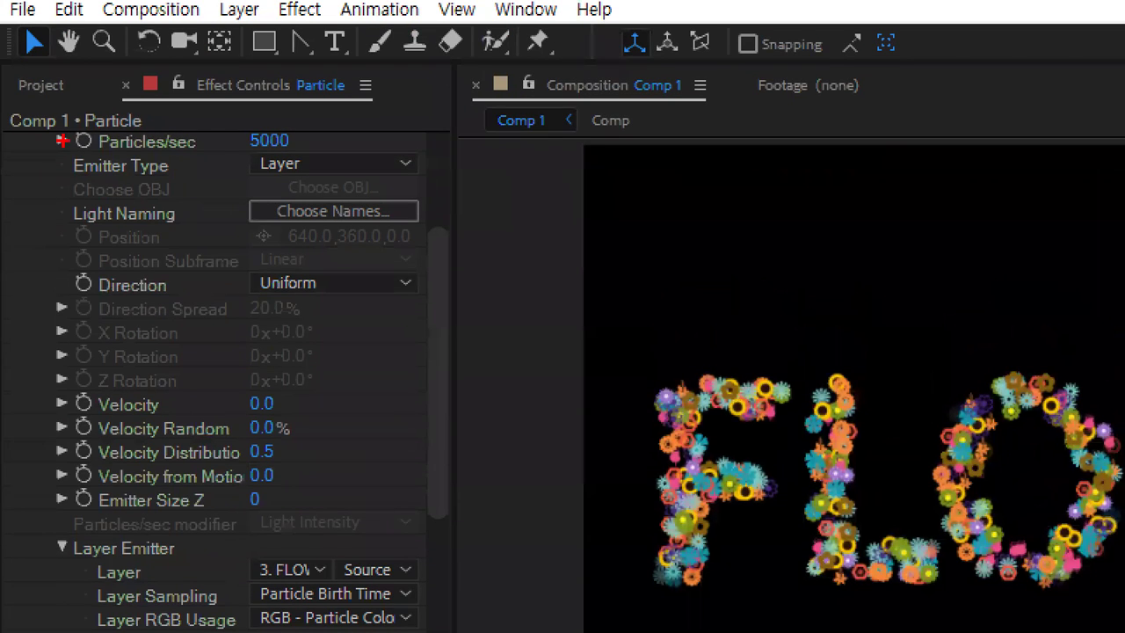
pyautogui.moveTo(64, 141); pyautogui.dragTo(219, 140)
pyautogui.moveTo(55, 180); pyautogui.dragTo(83, 155)
pyautogui.moveTo(314, 177); pyautogui.dragTo(318, 167)
pyautogui.moveTo(54, 552)
pyautogui.mouseDown()
pyautogui.moveTo(350, 568)
pyautogui.moveTo(239, 552)
pyautogui.mouseUp()
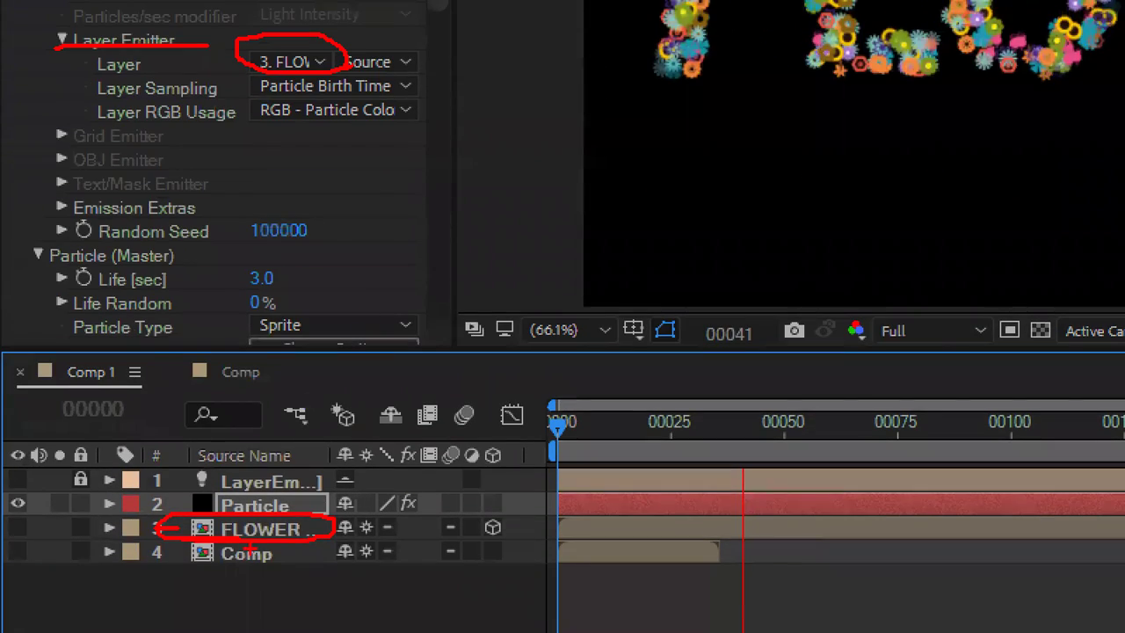
pyautogui.moveTo(296, 534); pyautogui.dragTo(321, 619)
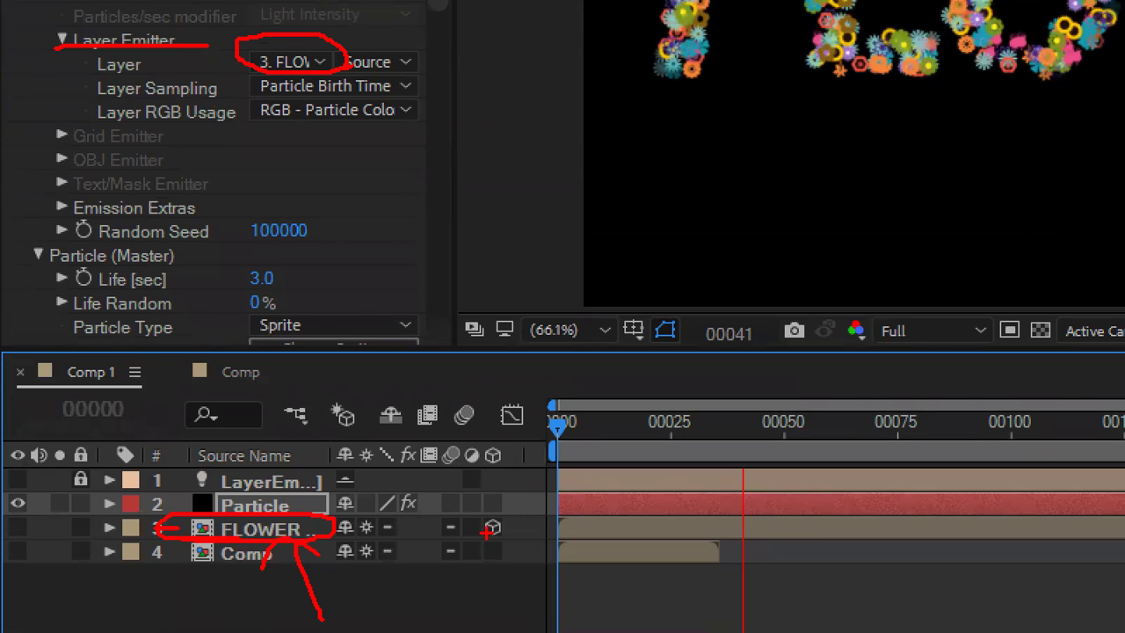
pyautogui.moveTo(509, 513)
pyautogui.mouseDown()
pyautogui.moveTo(538, 522)
pyautogui.moveTo(526, 538)
pyautogui.mouseUp()
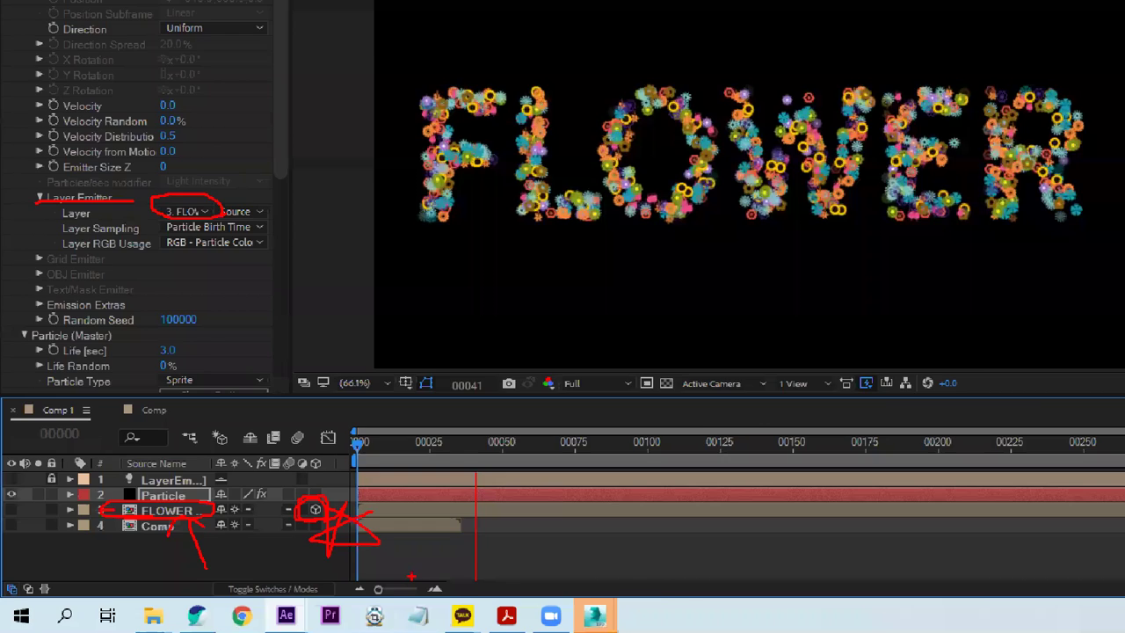
pyautogui.press('Escape')
pyautogui.click(123, 549)
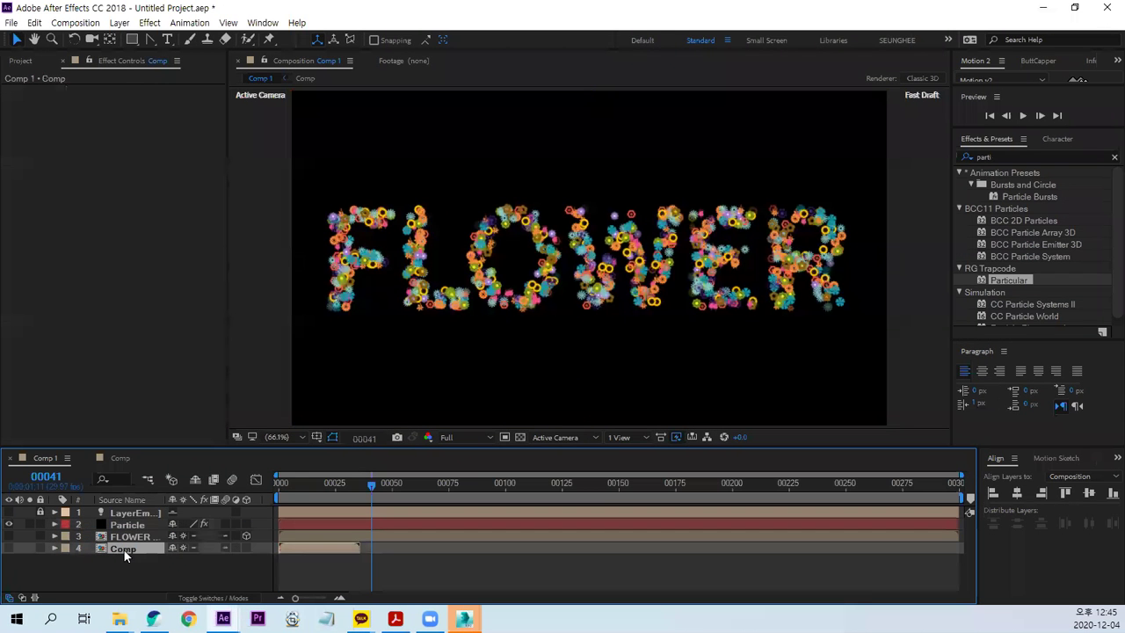
pyautogui.doubleClick(103, 551)
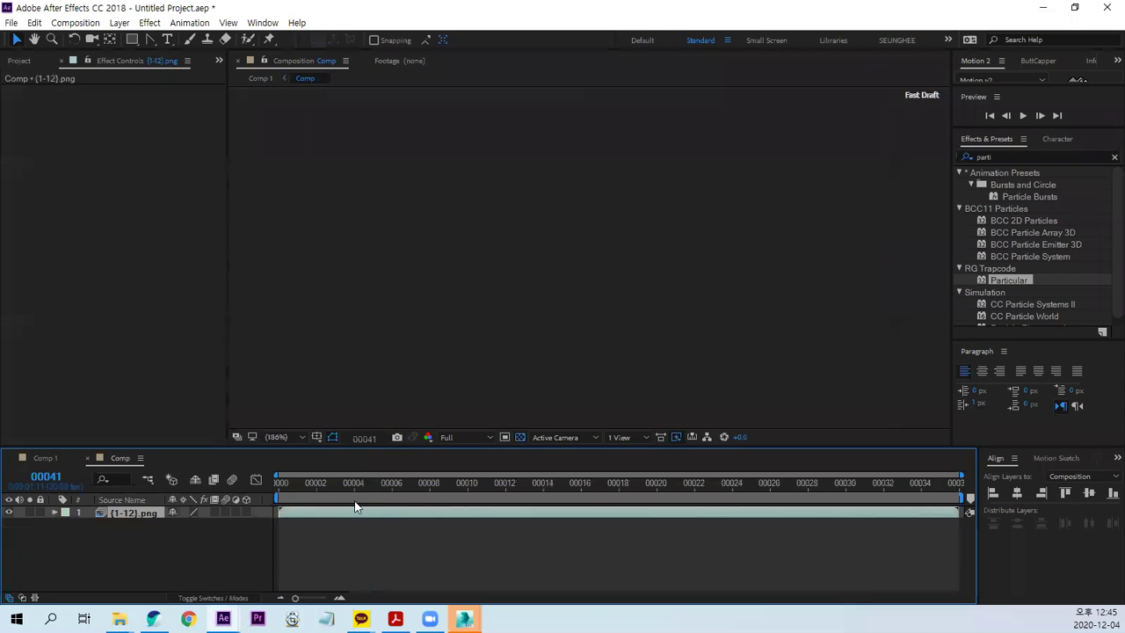
pyautogui.click(289, 483)
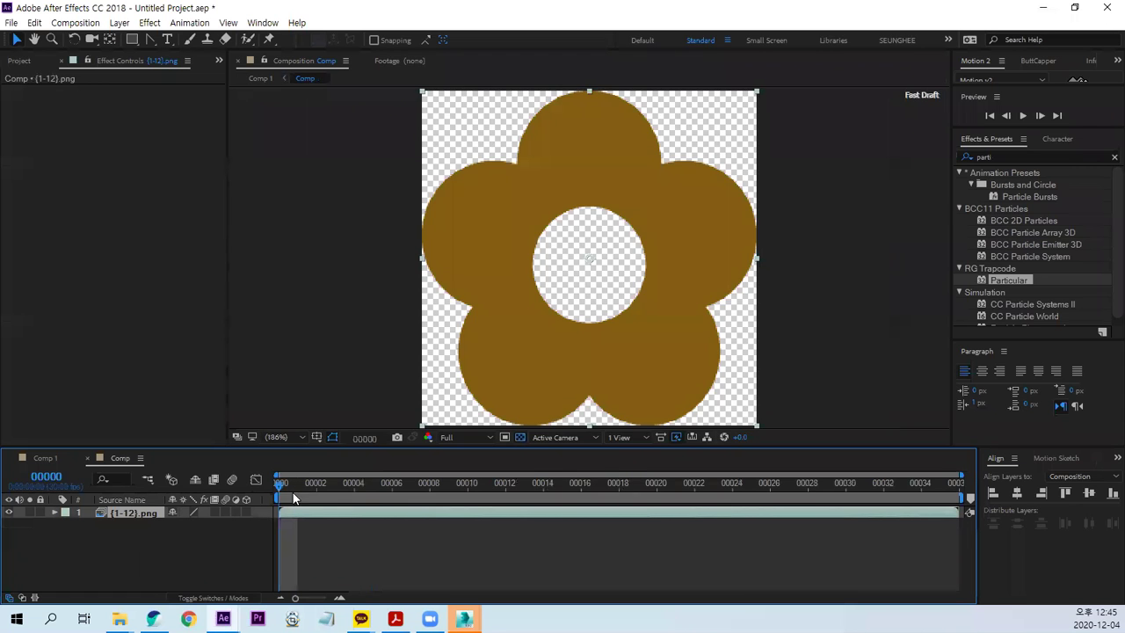
pyautogui.press('space')
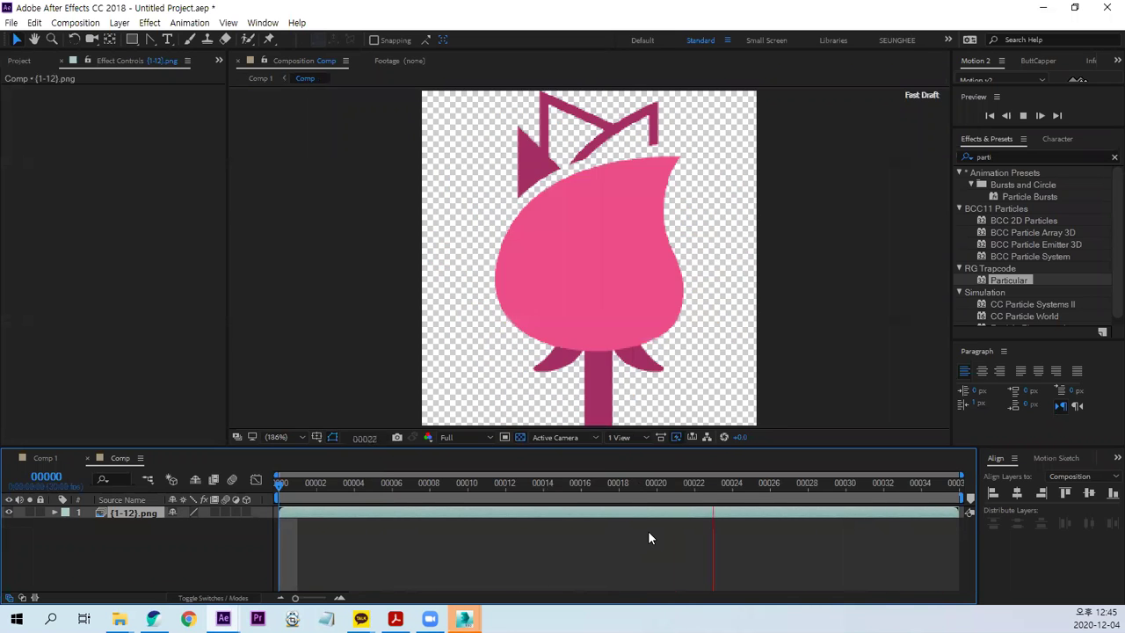
pyautogui.press('space')
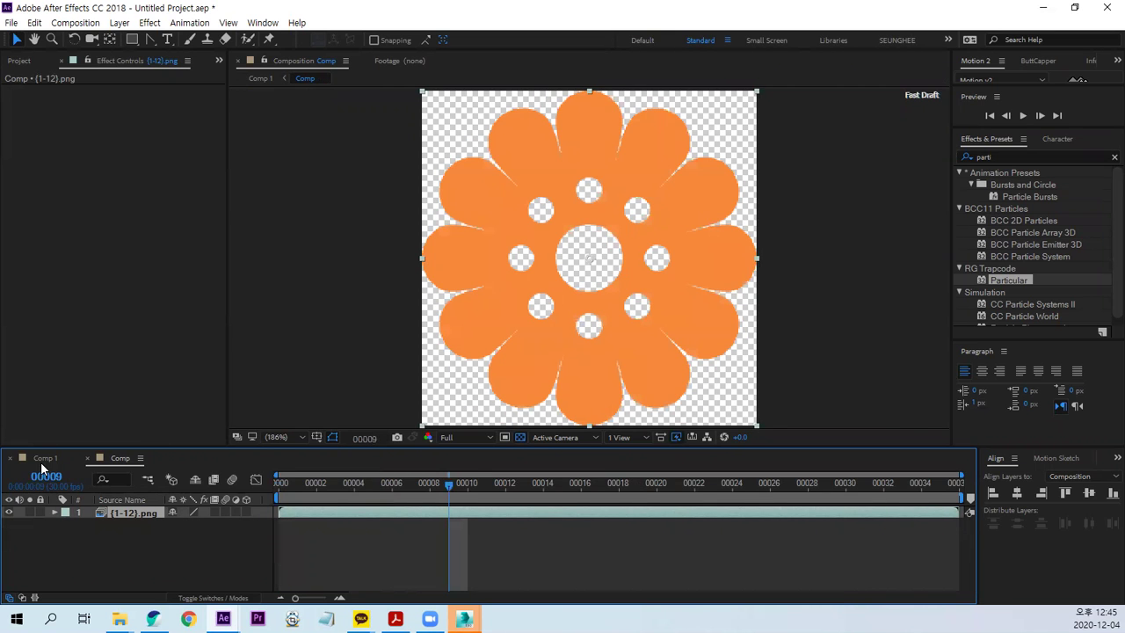
pyautogui.click(40, 458)
pyautogui.click(127, 534)
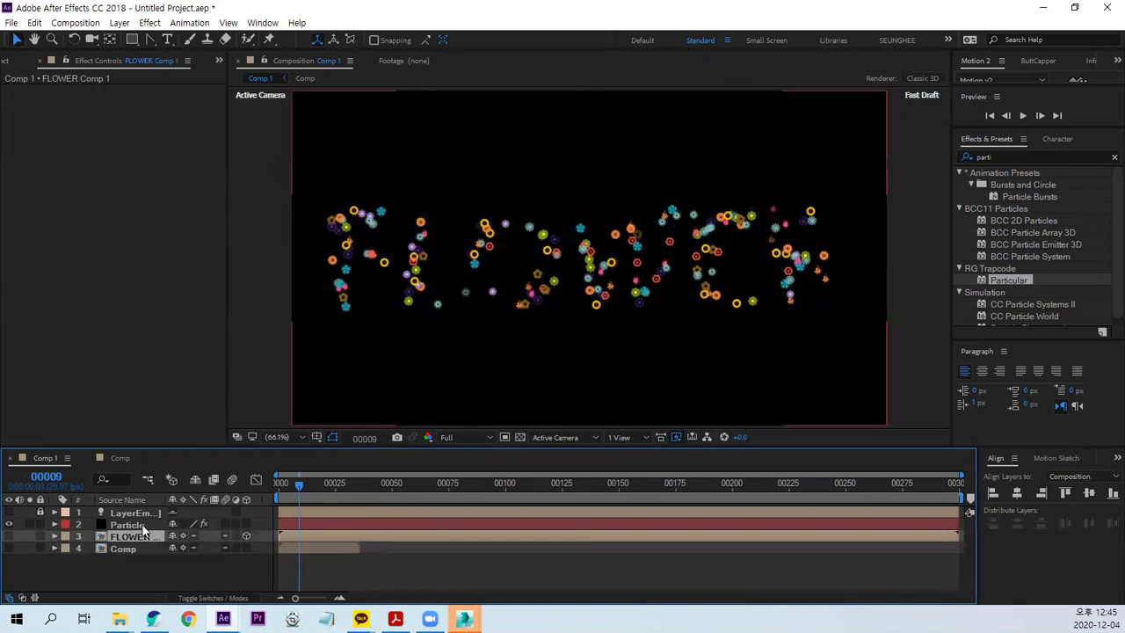
# Select the Particle layer at frame 84 and go over its Emitter settings
pyautogui.click(141, 525)
pyautogui.click(470, 484)
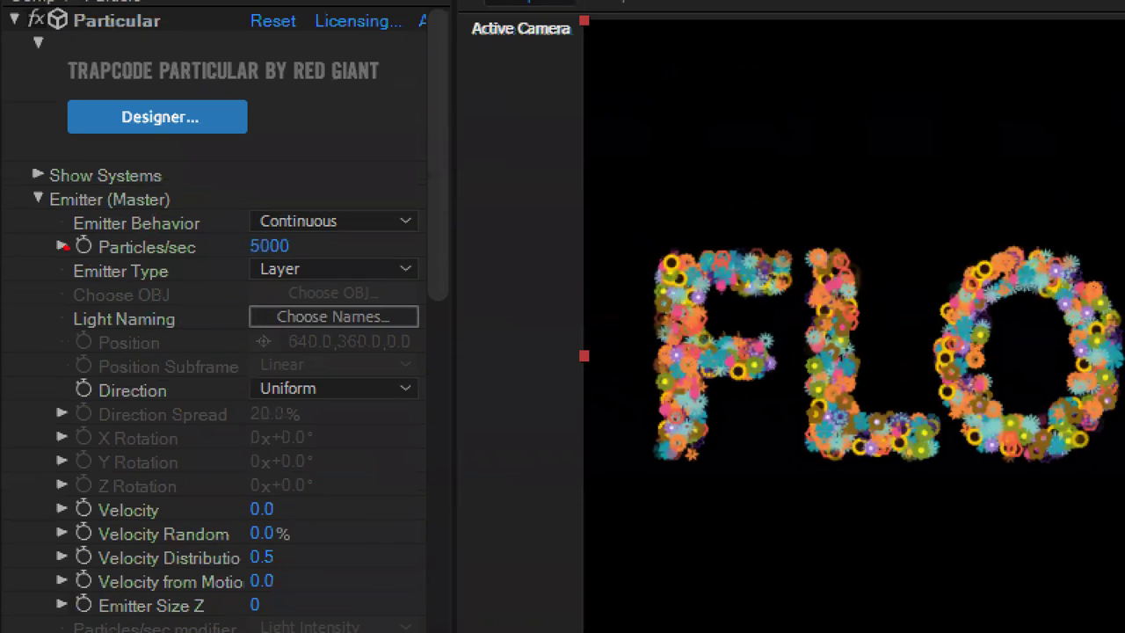
pyautogui.moveTo(64, 249); pyautogui.dragTo(306, 244)
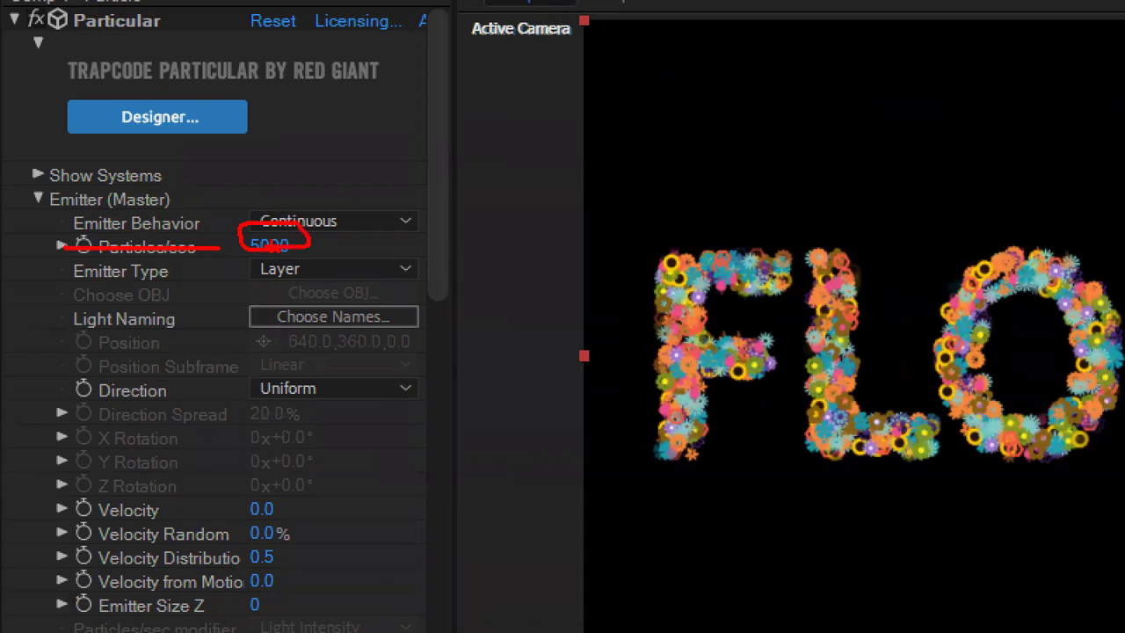
pyautogui.moveTo(56, 281); pyautogui.dragTo(171, 281)
pyautogui.moveTo(295, 280); pyautogui.dragTo(305, 263)
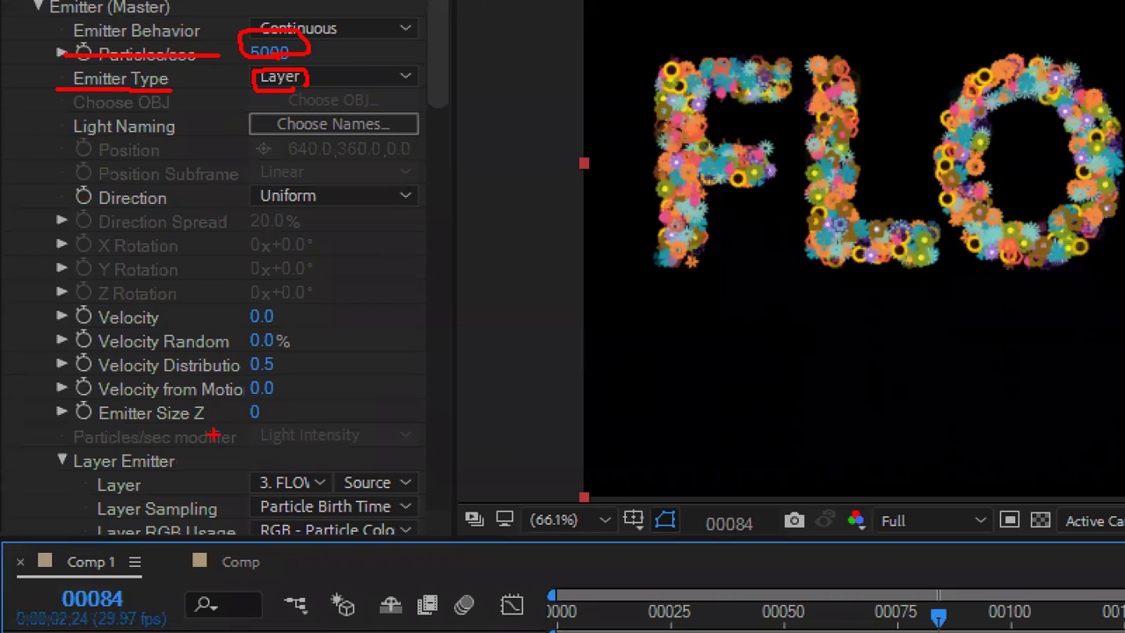
pyautogui.moveTo(90, 472)
pyautogui.mouseDown()
pyautogui.moveTo(185, 460)
pyautogui.moveTo(163, 445)
pyautogui.mouseUp()
pyautogui.moveTo(90, 475); pyautogui.dragTo(118, 531)
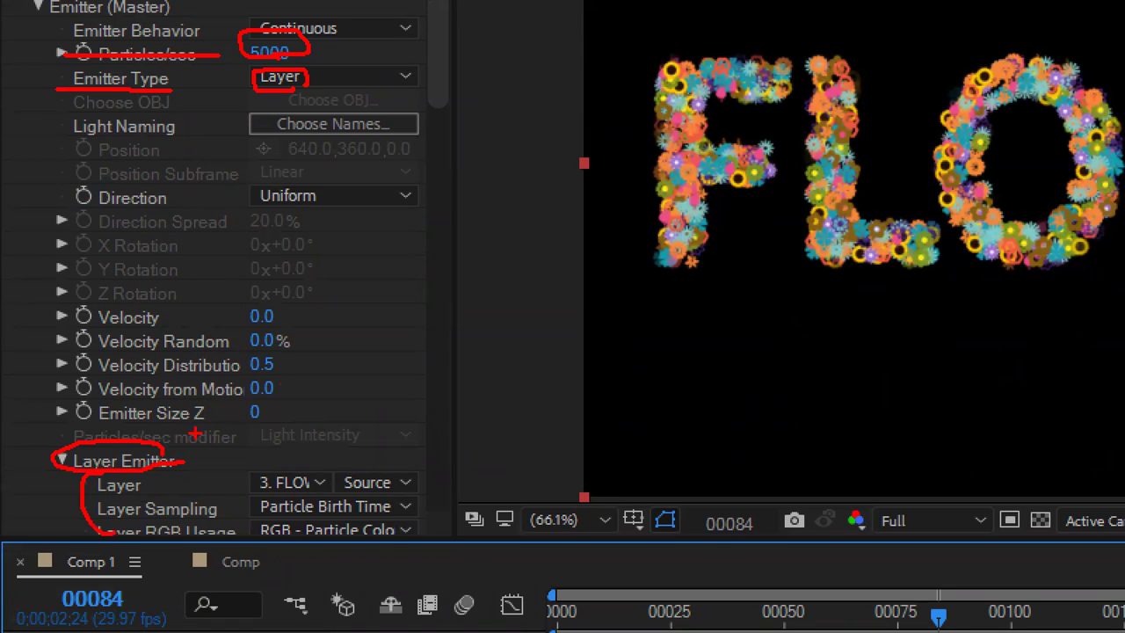
pyautogui.moveTo(81, 326); pyautogui.dragTo(179, 321)
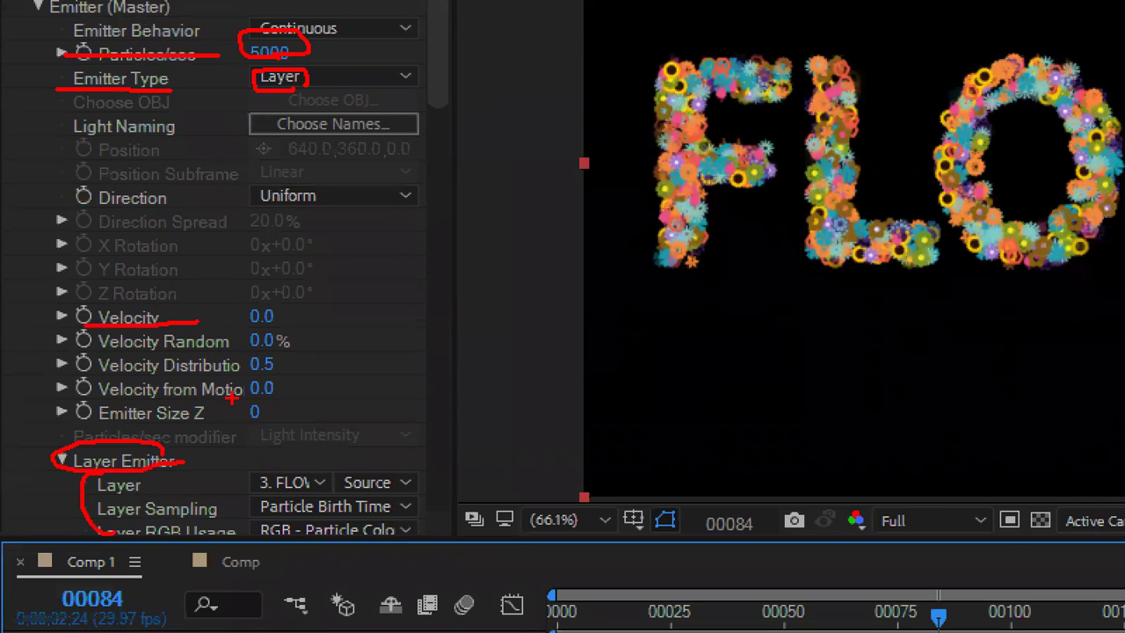
pyautogui.moveTo(81, 421)
pyautogui.mouseDown()
pyautogui.moveTo(74, 406)
pyautogui.moveTo(98, 428)
pyautogui.mouseUp()
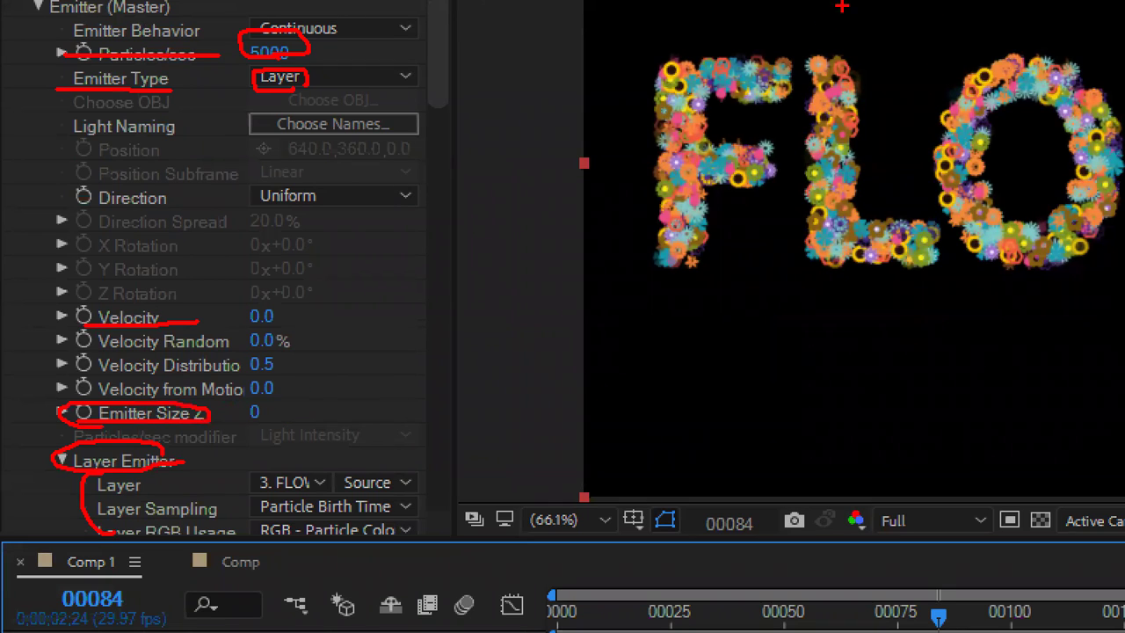
pyautogui.press('Escape')
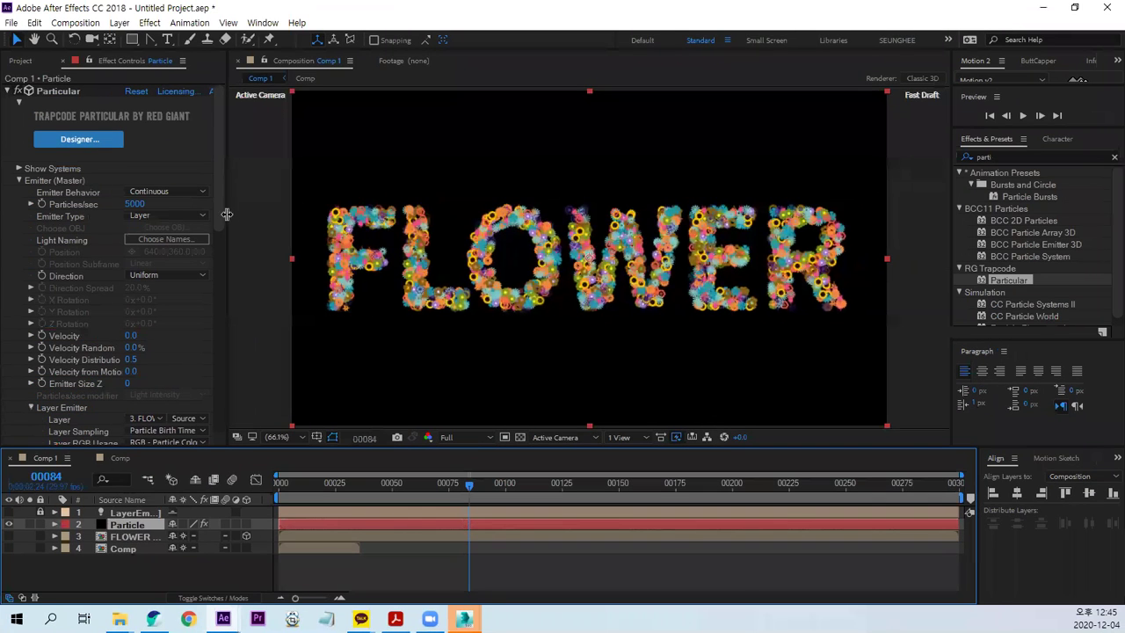
# Move down to the Particle (Master) section and go over its settings
pyautogui.moveTo(221, 218); pyautogui.dragTo(239, 332)
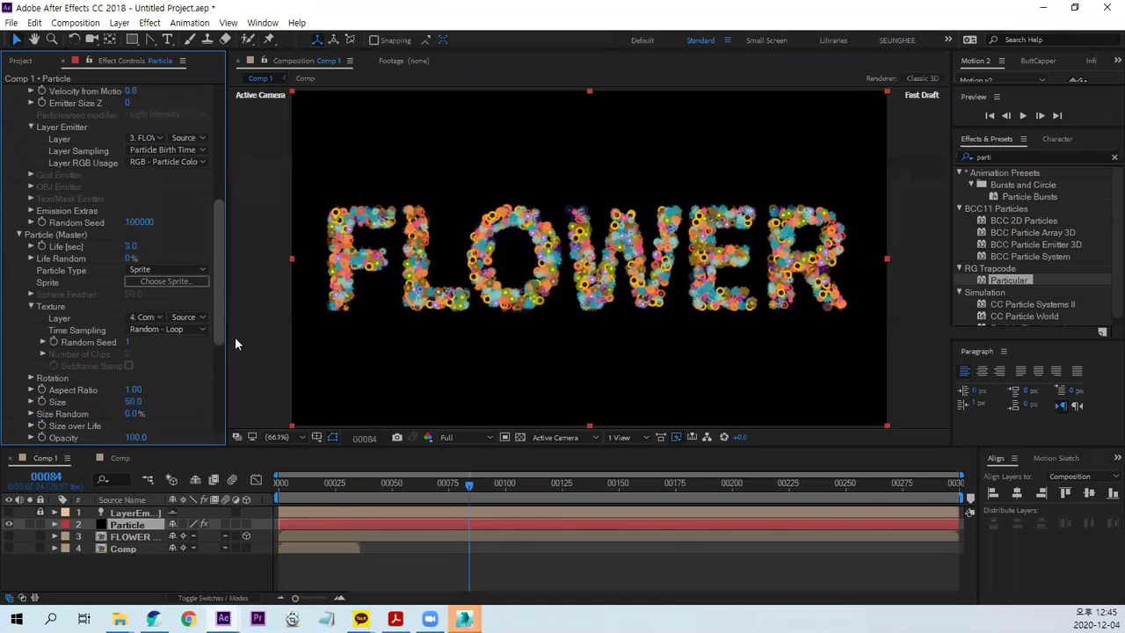
pyautogui.hotkey('ctrl', '1')
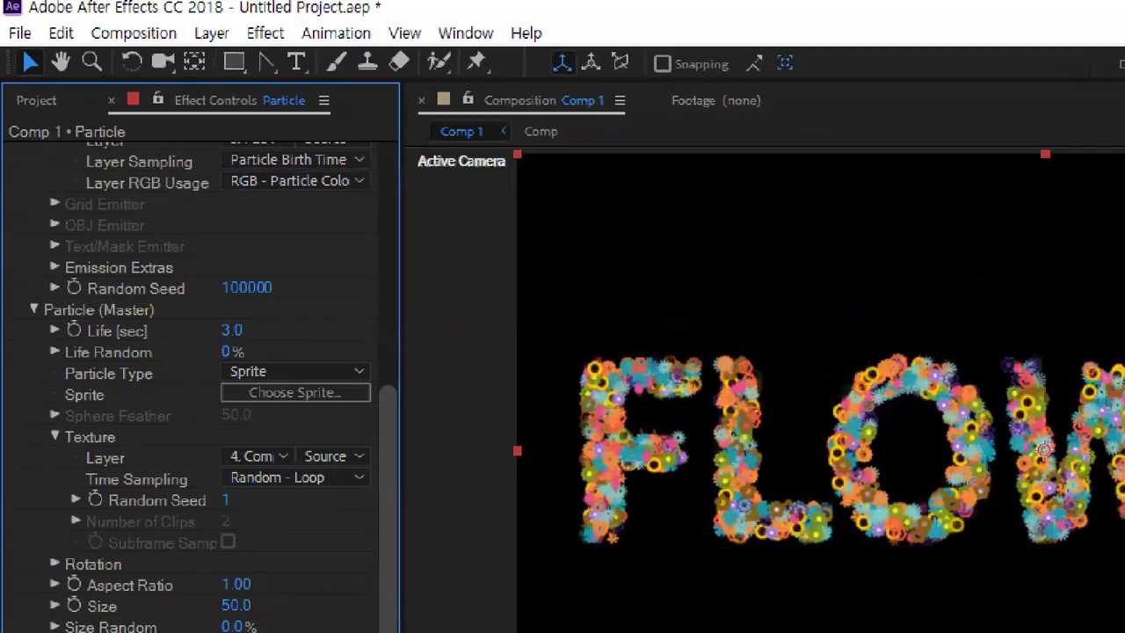
pyautogui.click(114, 216)
pyautogui.moveTo(60, 313); pyautogui.dragTo(204, 312)
pyautogui.moveTo(166, 369); pyautogui.dragTo(189, 376)
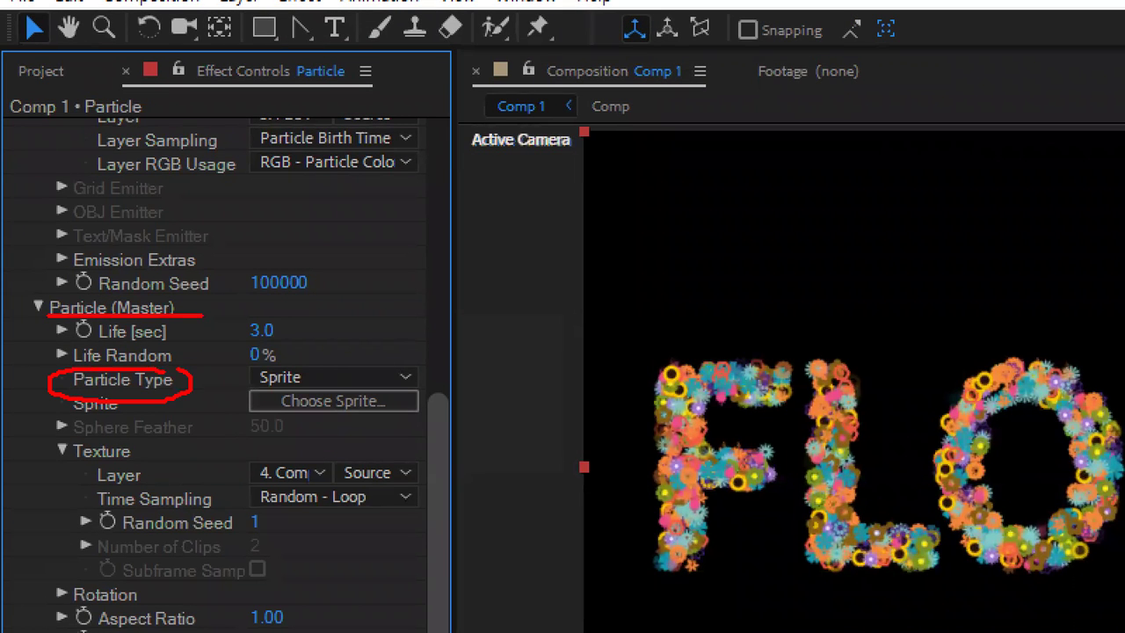
pyautogui.moveTo(298, 367); pyautogui.dragTo(314, 387)
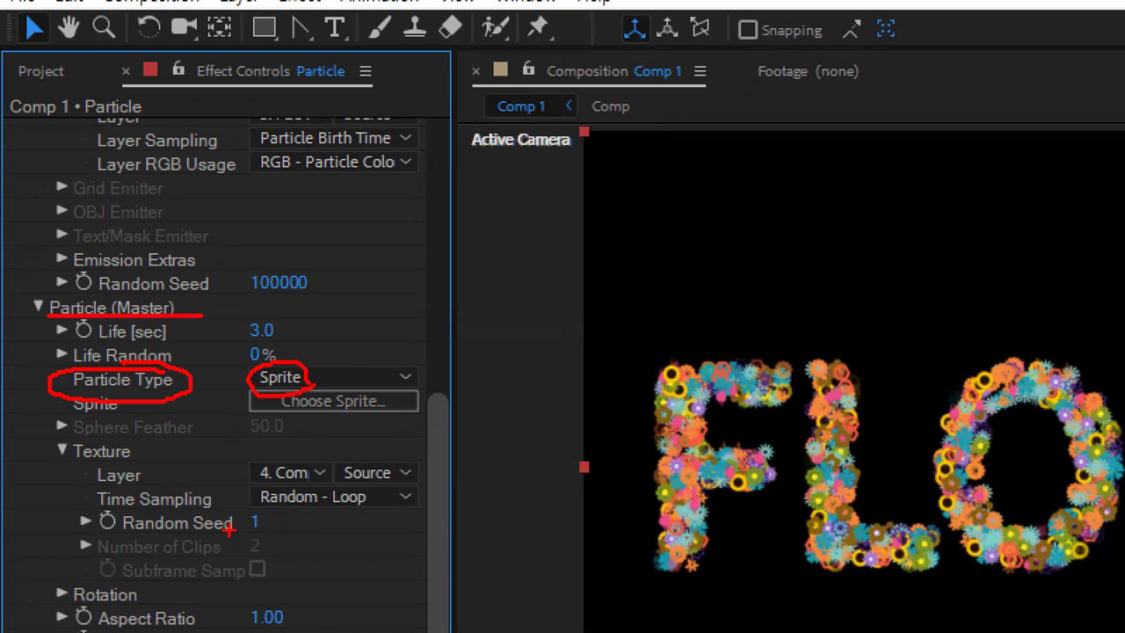
pyautogui.moveTo(70, 468)
pyautogui.mouseDown()
pyautogui.moveTo(172, 459)
pyautogui.moveTo(303, 490)
pyautogui.moveTo(267, 483)
pyautogui.mouseUp()
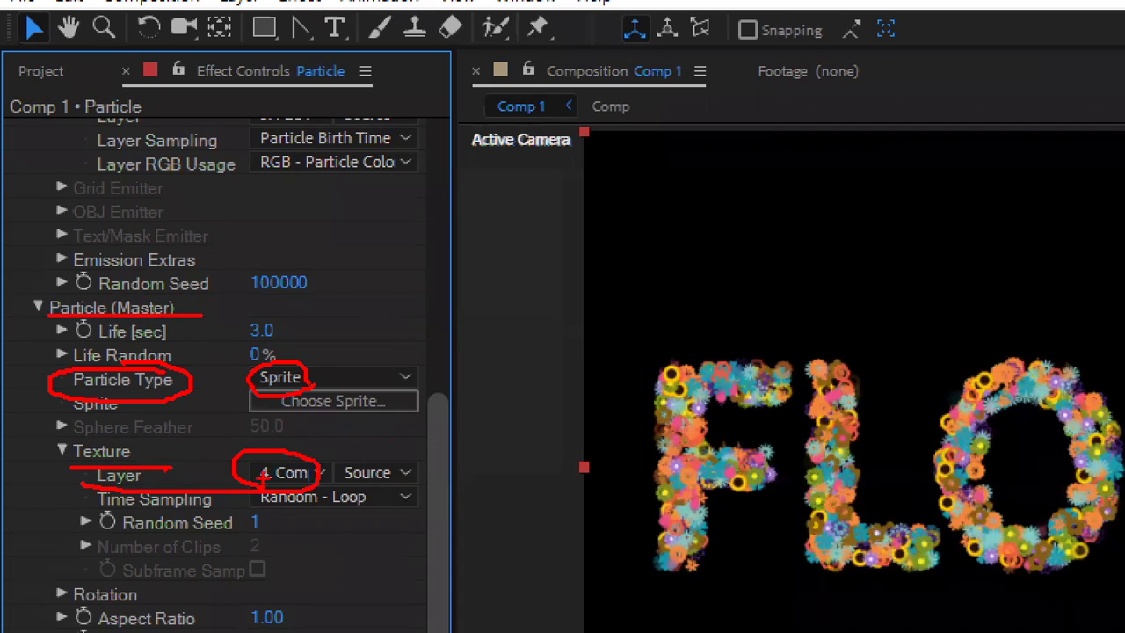
pyautogui.press('Escape')
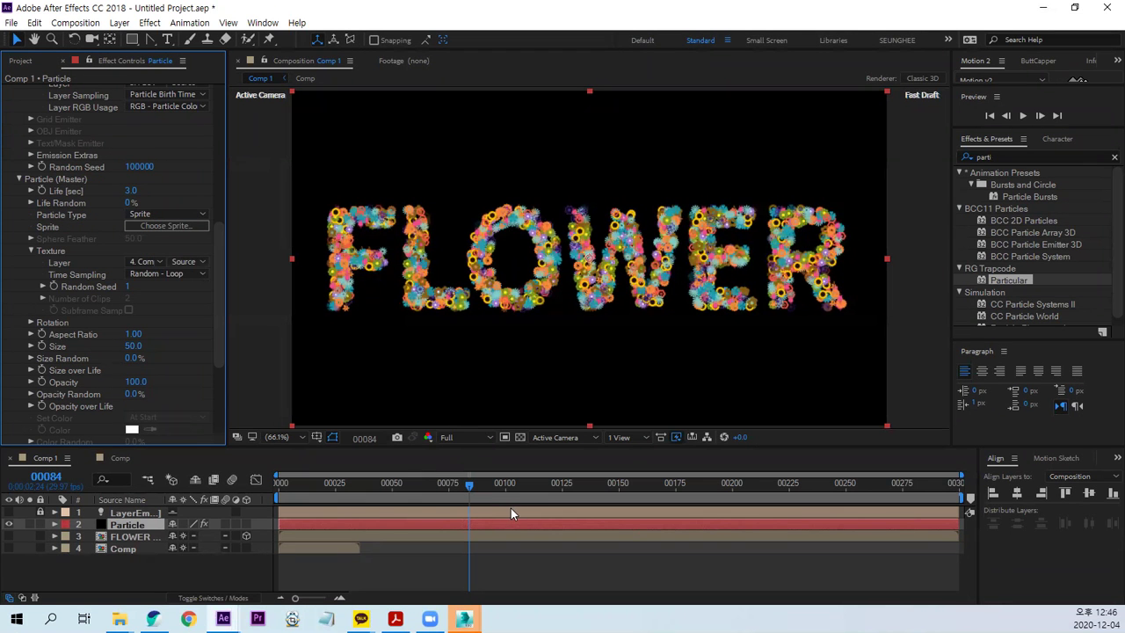
# Turn on the transparency grid behind the FLOWER particles in Comp 1
pyautogui.click(522, 435)
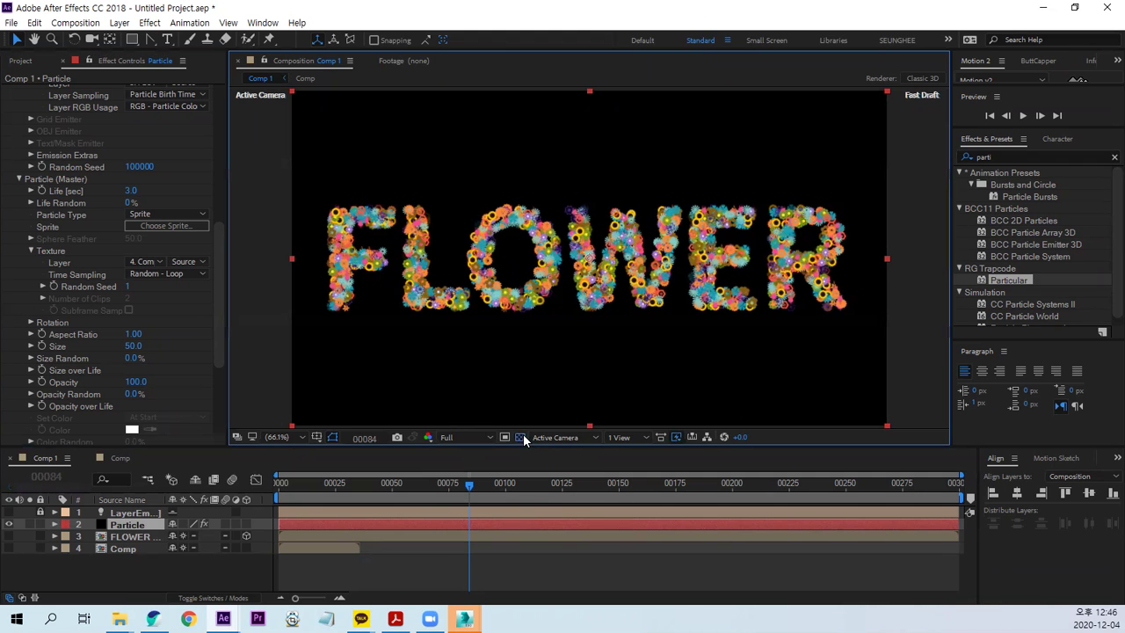